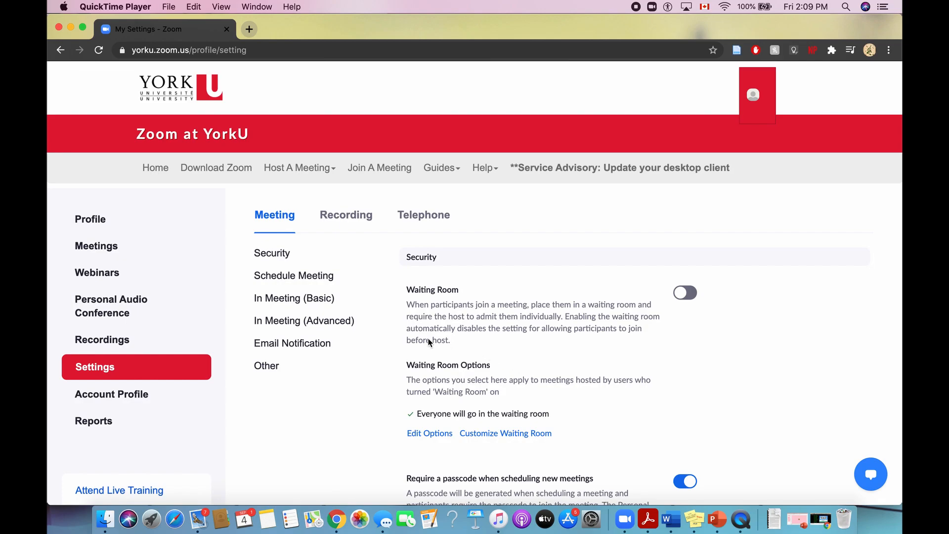
Review the In Meeting (Basic) settings, from chat and file transfer through screen sharing and annotation.
left_click(286, 302)
left_click(291, 299)
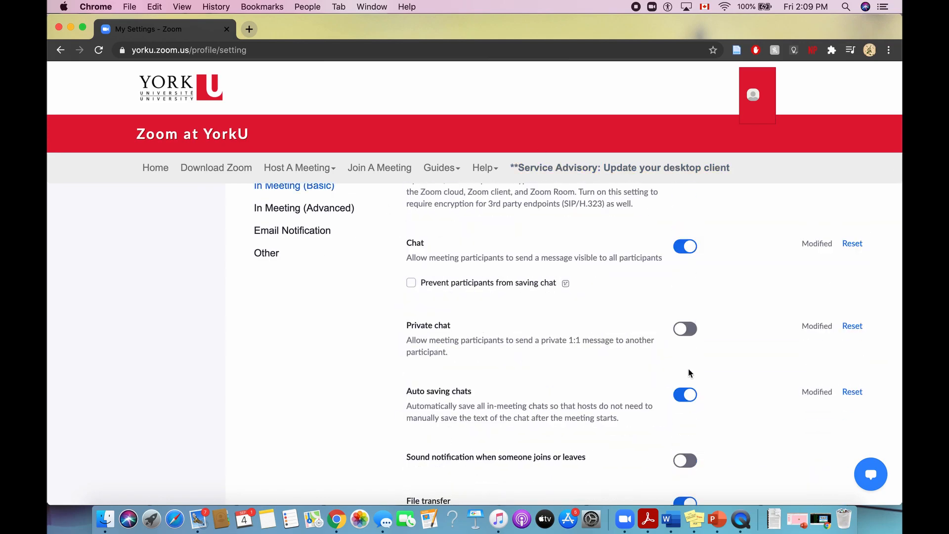
scroll(731, 414, "down", 5)
scroll(731, 414, "down", 10)
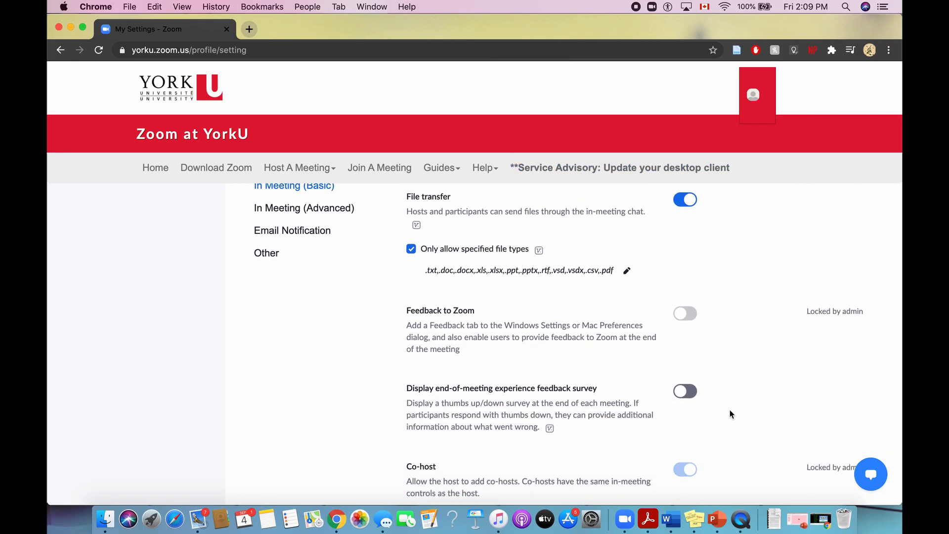
scroll(731, 414, "down", 10)
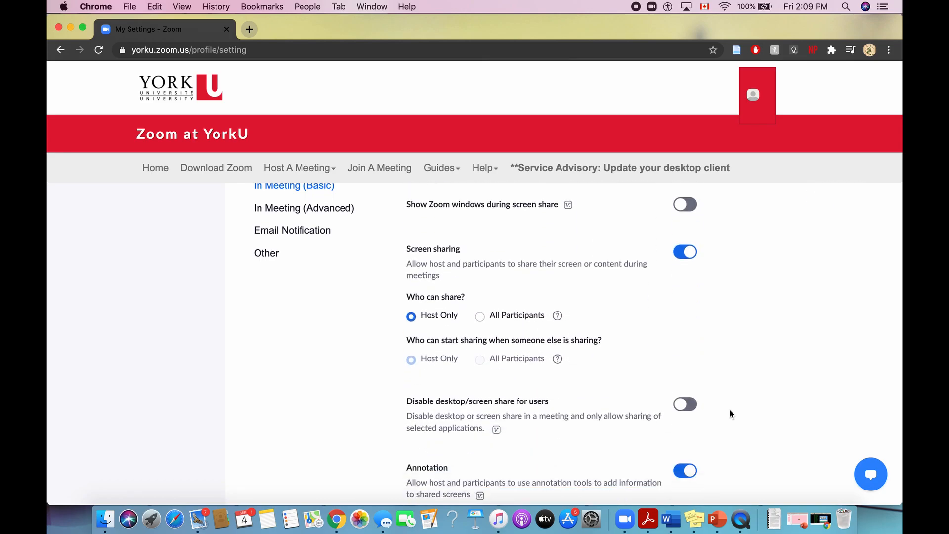
scroll(731, 414, "down", 3)
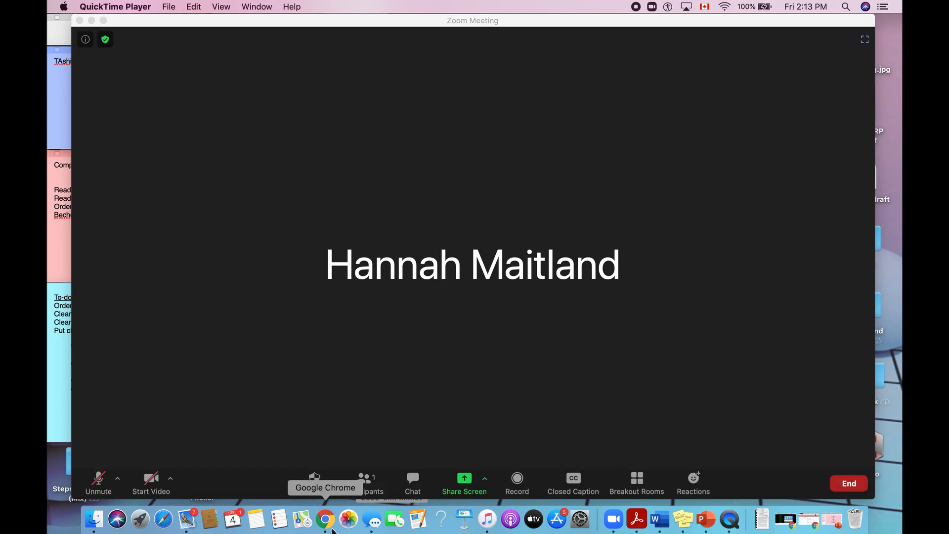
Open the participants list, search the contacts by first name and invite the matching contact to the meeting.
left_click(365, 487)
left_click(365, 487)
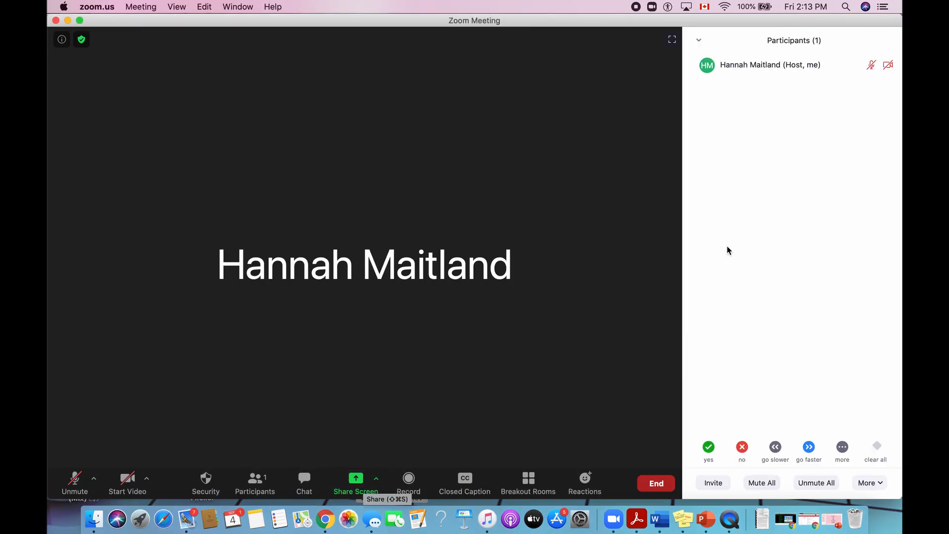
left_click(712, 484)
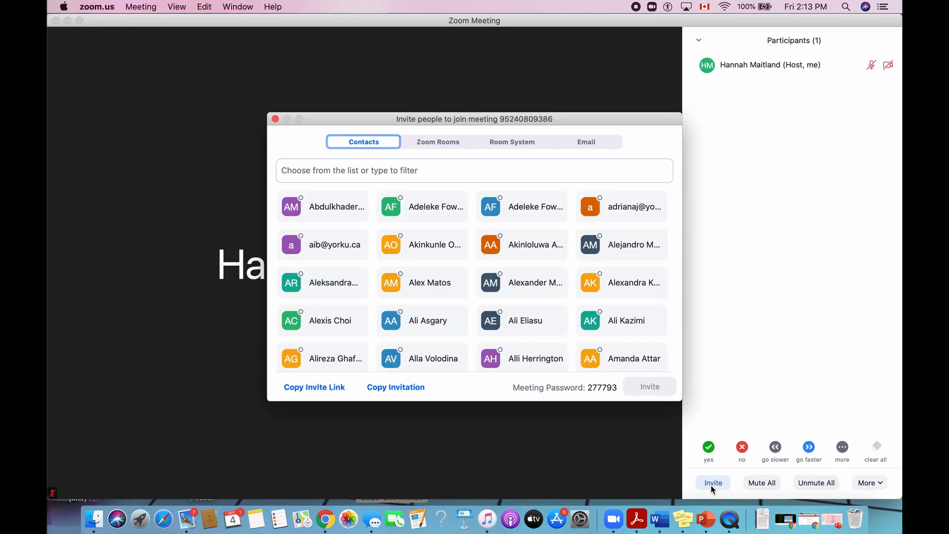
left_click(335, 170)
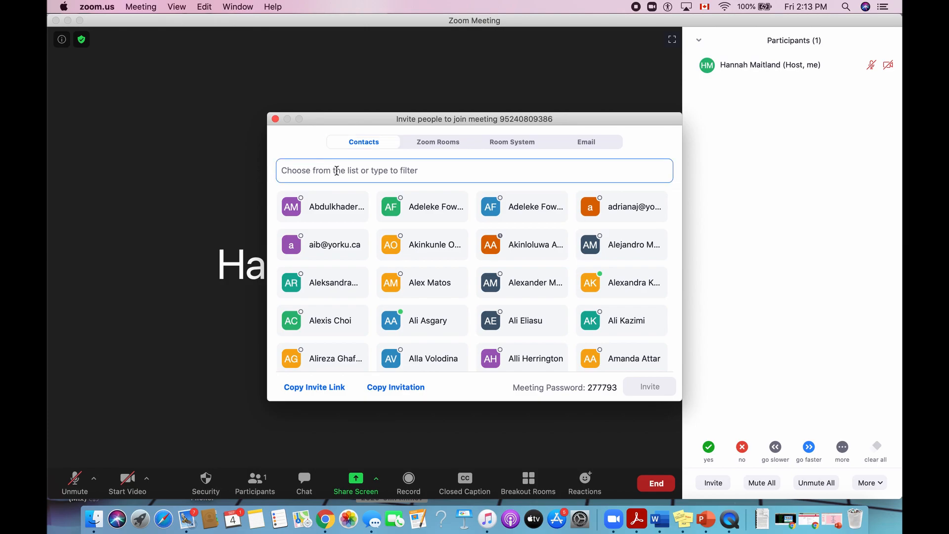
type("hanna")
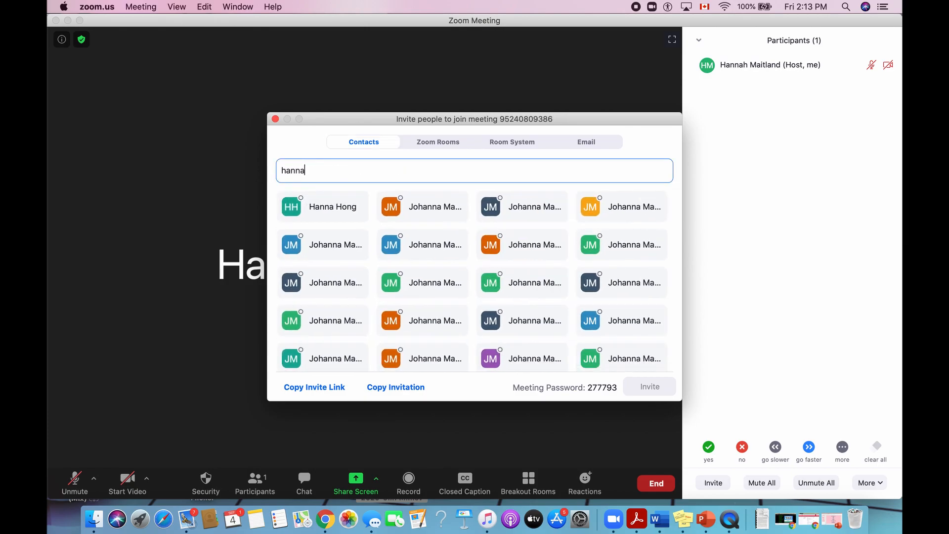
type("h")
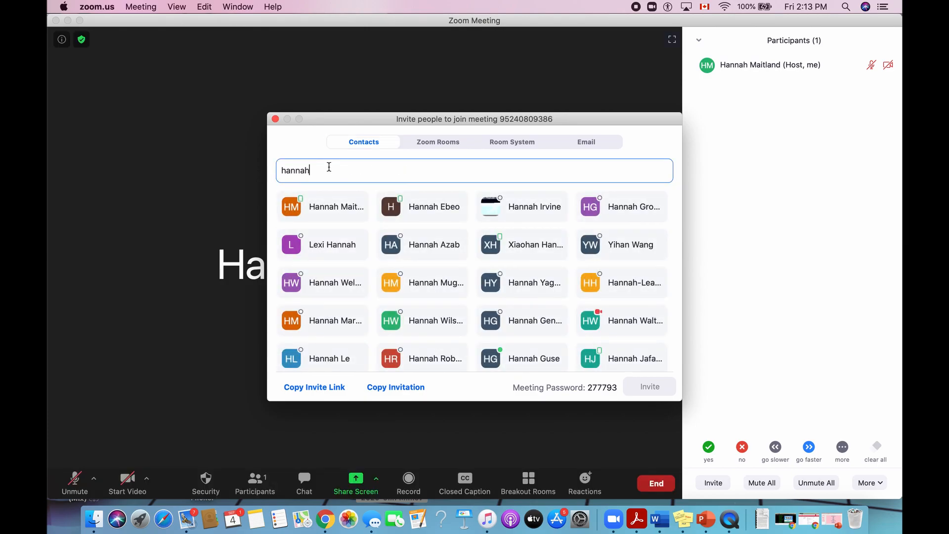
left_click(329, 208)
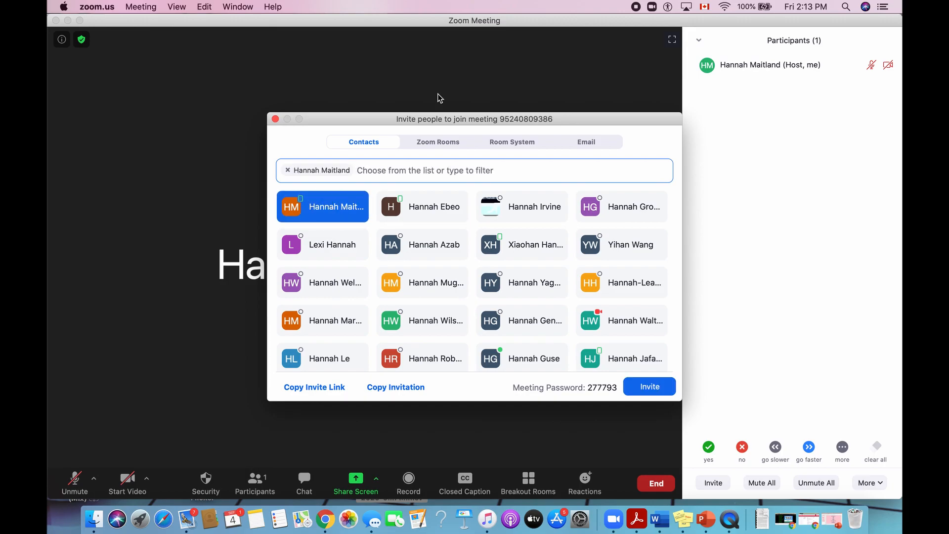
left_click(637, 391)
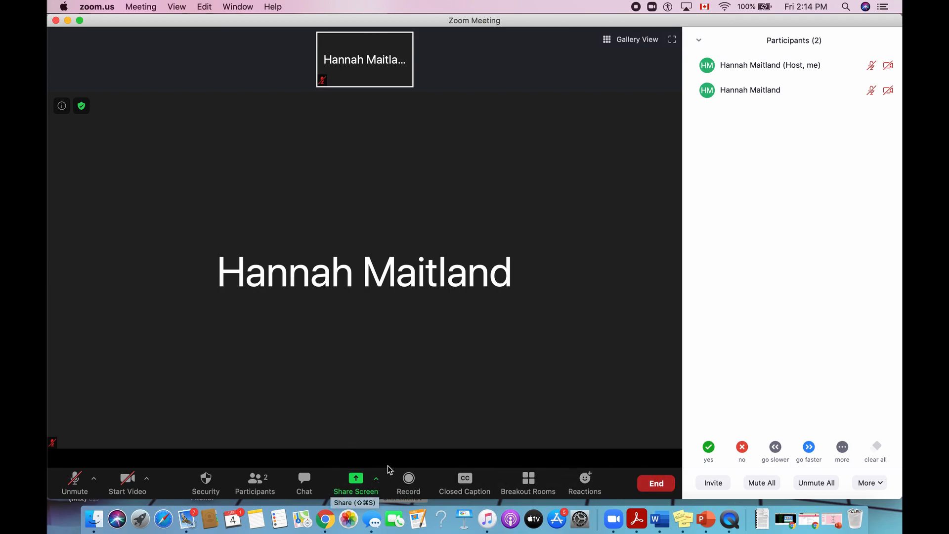
Share a Whiteboard with the meeting participants.
left_click(356, 488)
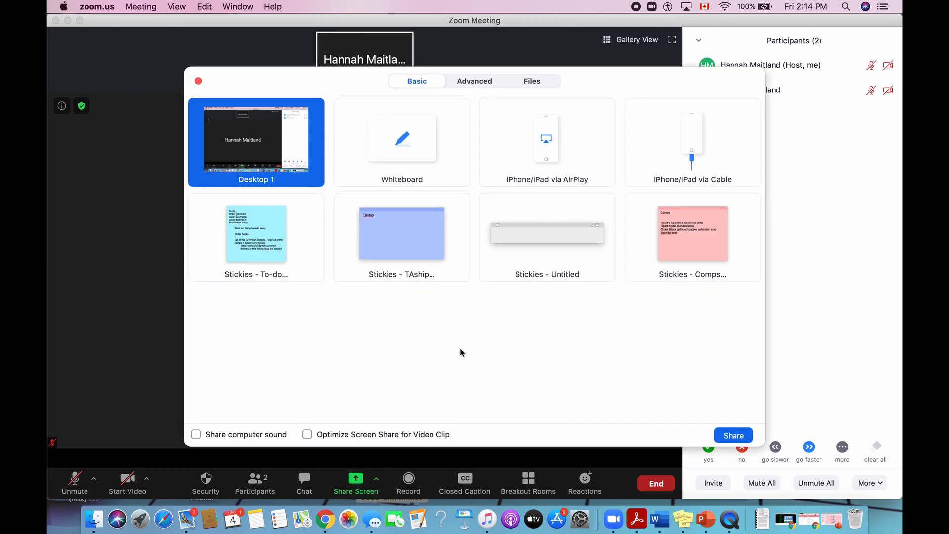
left_click(397, 142)
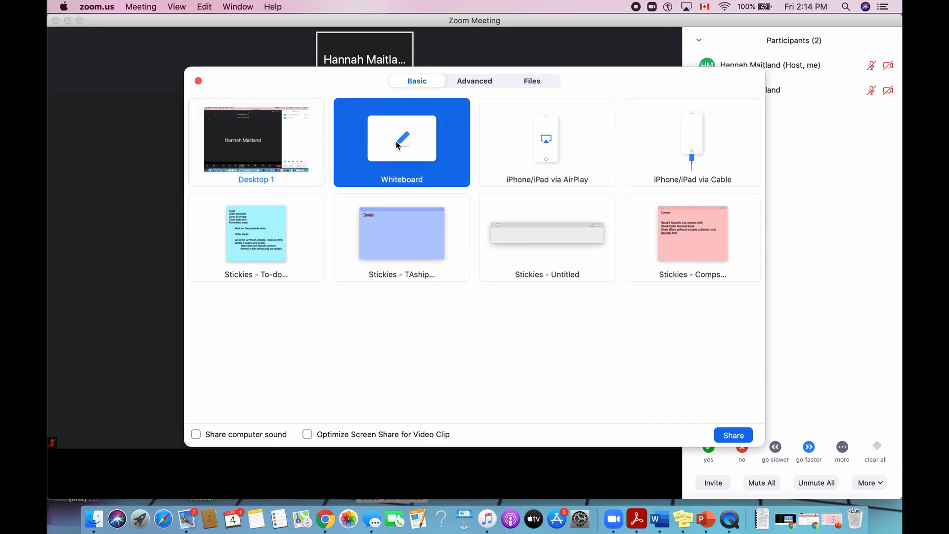
left_click(732, 436)
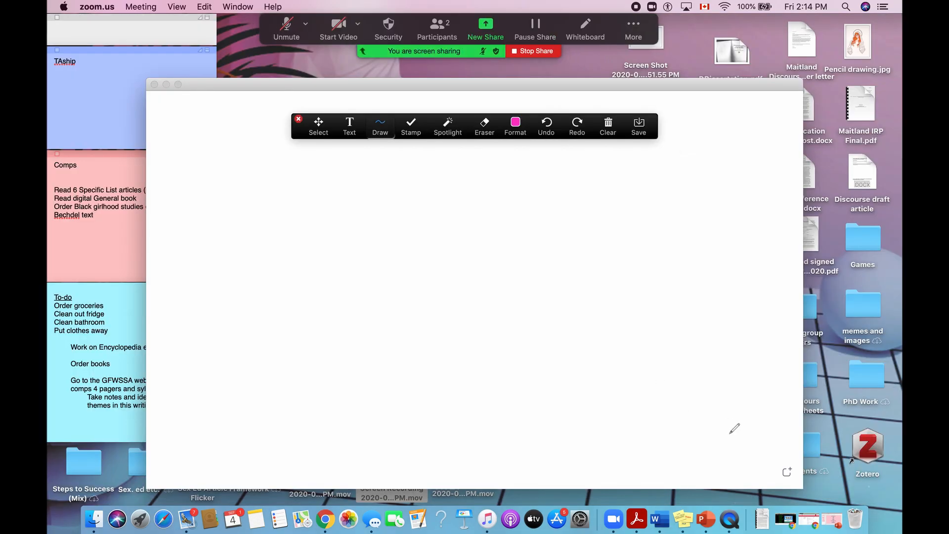
Enlarge and reposition the whiteboard window to cover most of the desktop, and move the annotation toolbar just beneath the screen-sharing banner.
left_click_drag(680, 83, 638, 25)
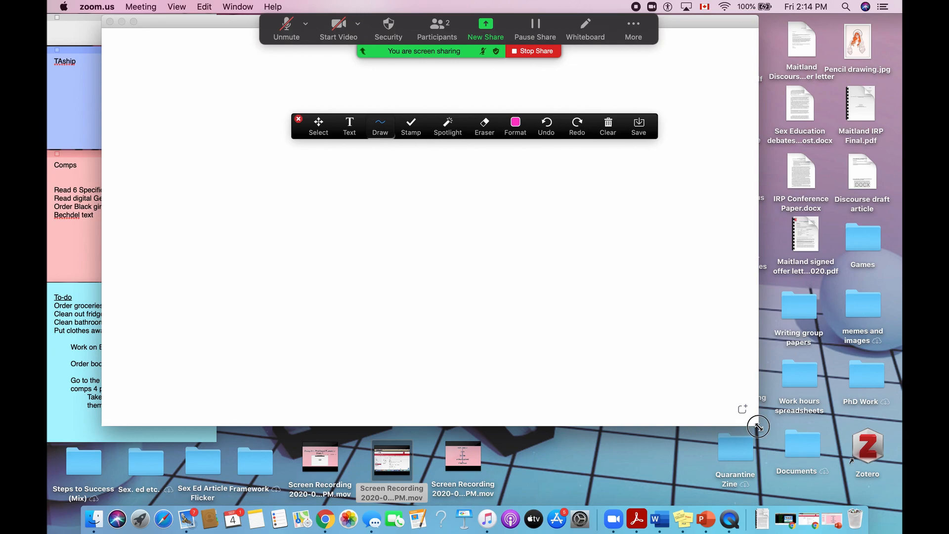
left_click_drag(765, 425, 858, 495)
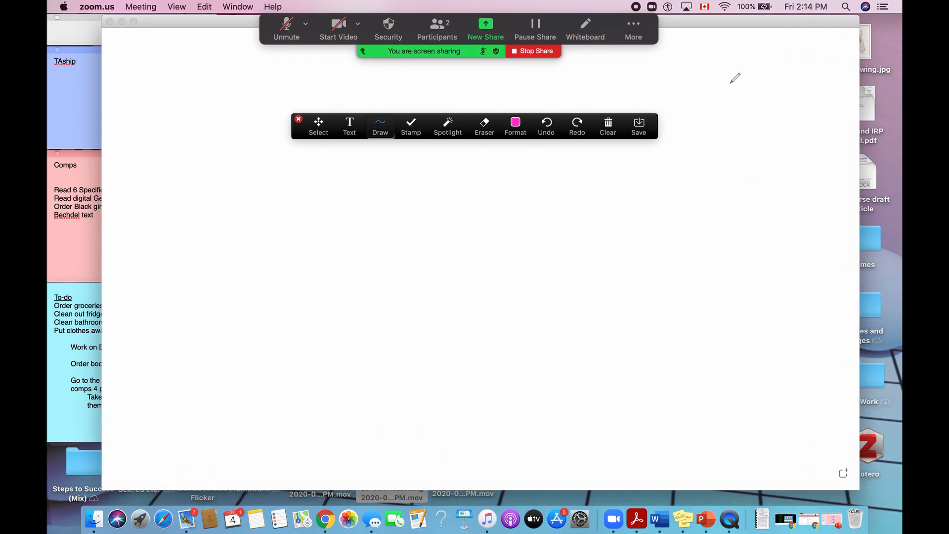
left_click_drag(699, 18, 675, 18)
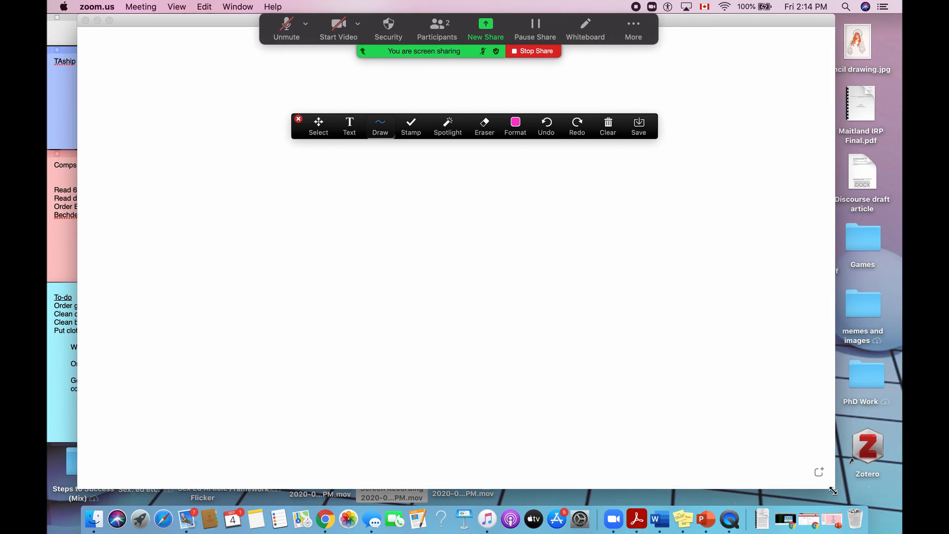
left_click_drag(835, 488, 860, 492)
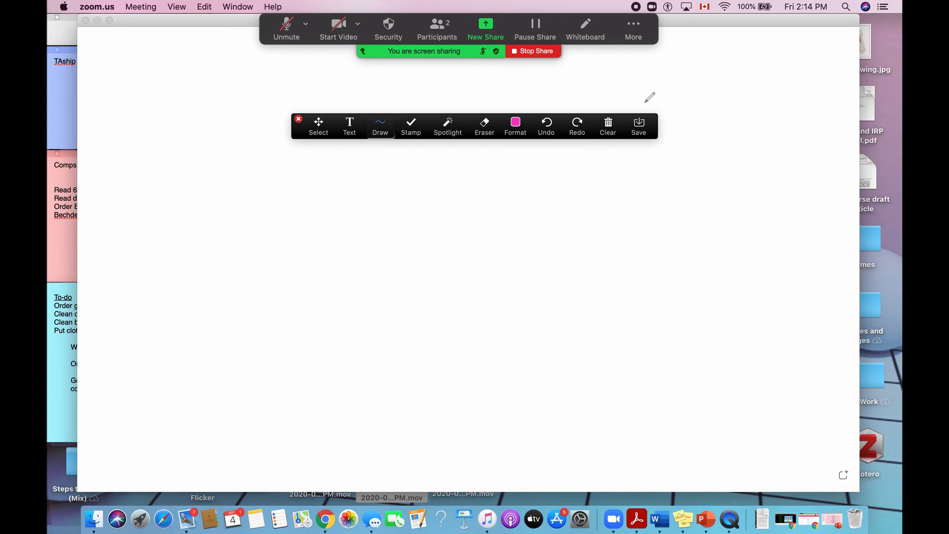
left_click(656, 122)
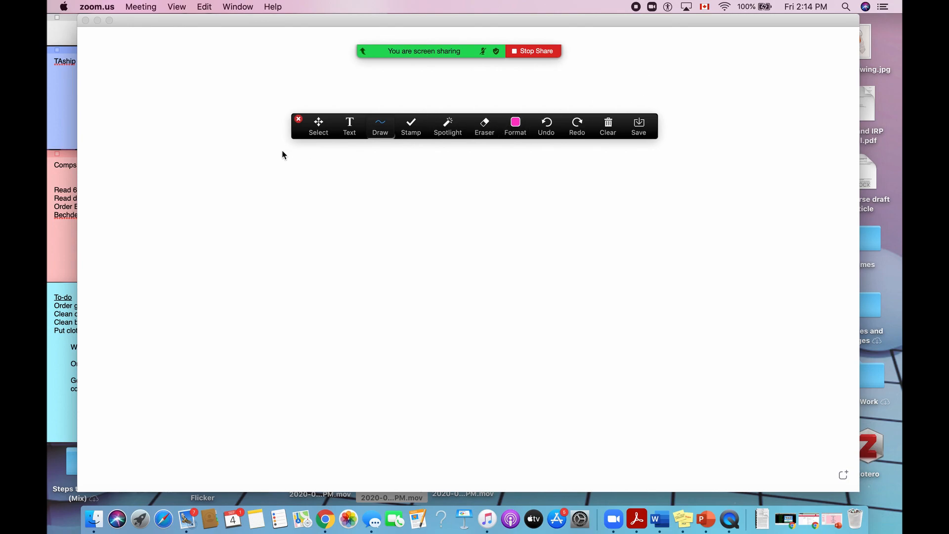
mouse_move(296, 135)
left_mouse_down()
mouse_move(286, 128)
mouse_move(284, 82)
left_mouse_up()
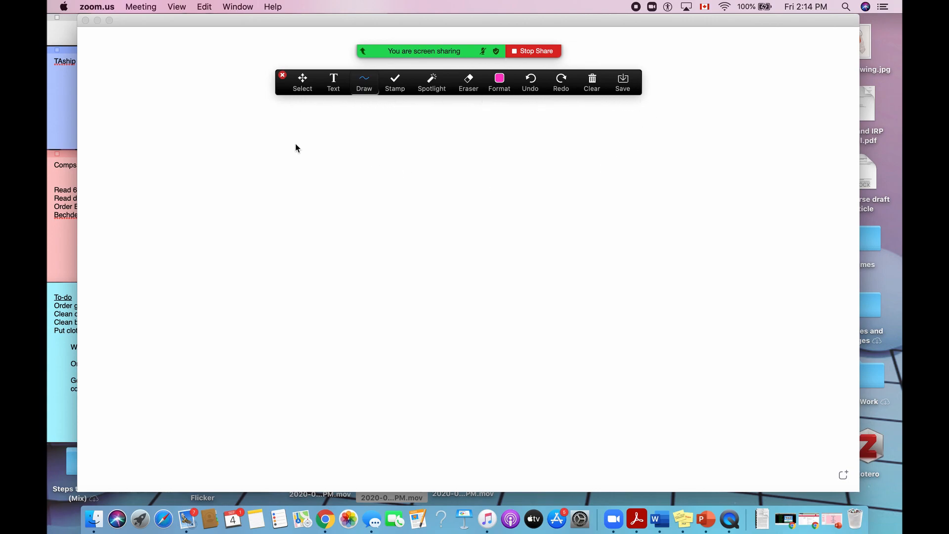
Activate the Text annotation tool and set its font size to 24.
left_click(334, 92)
left_click(364, 86)
left_click(333, 87)
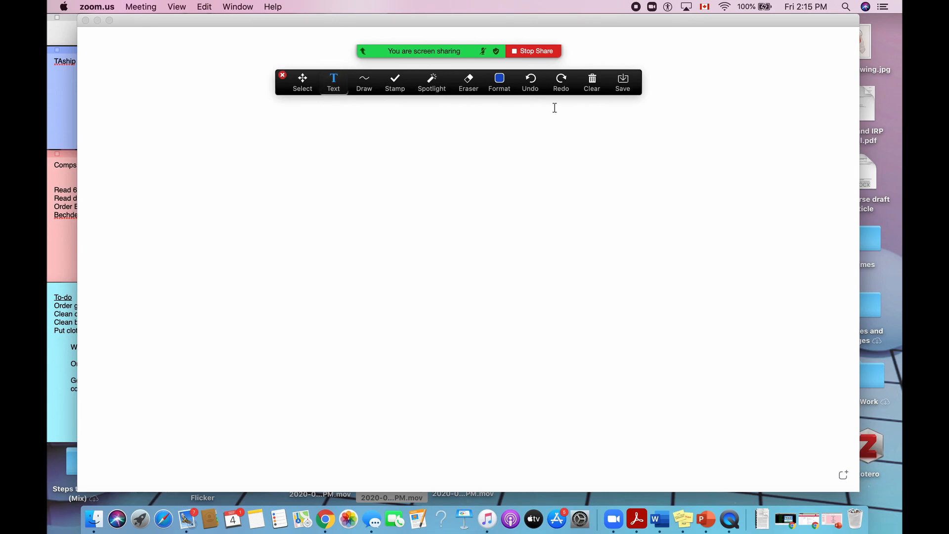
left_click(500, 81)
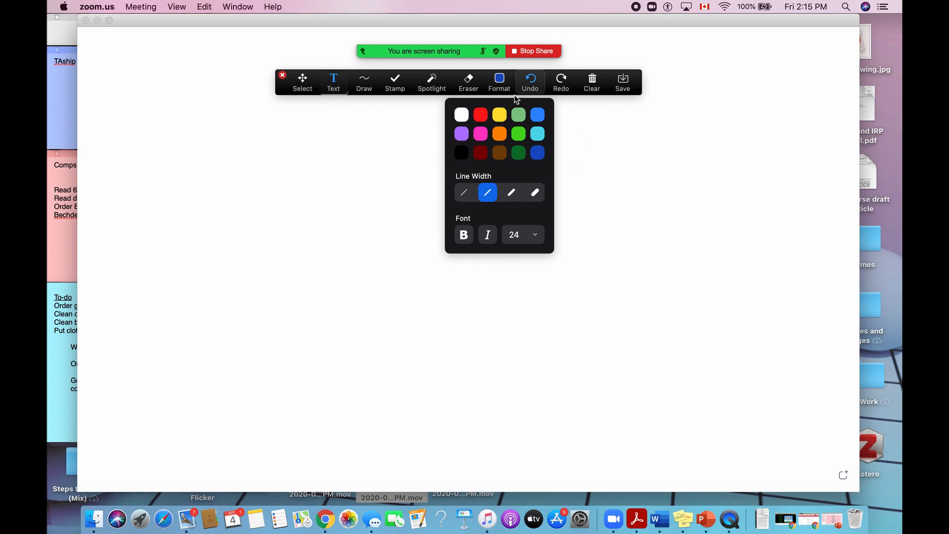
left_click(537, 239)
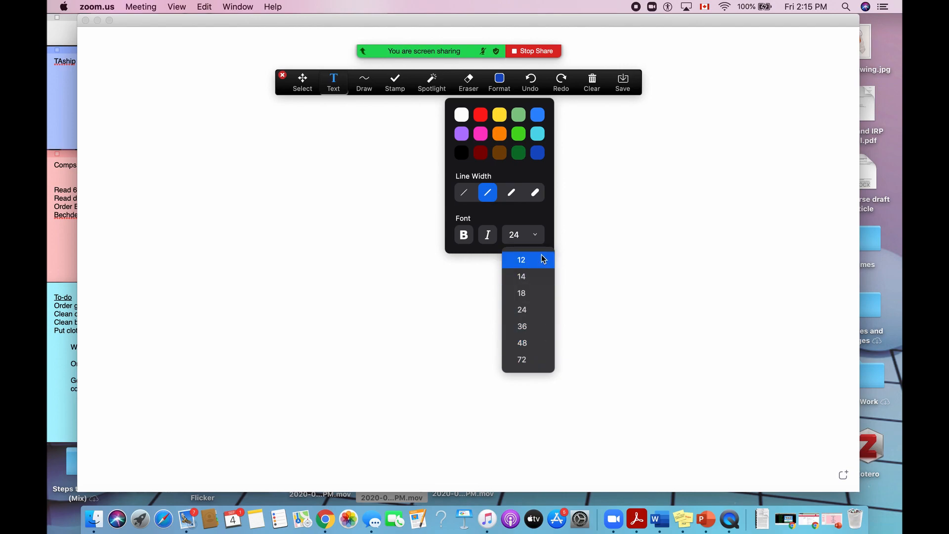
left_click(537, 311)
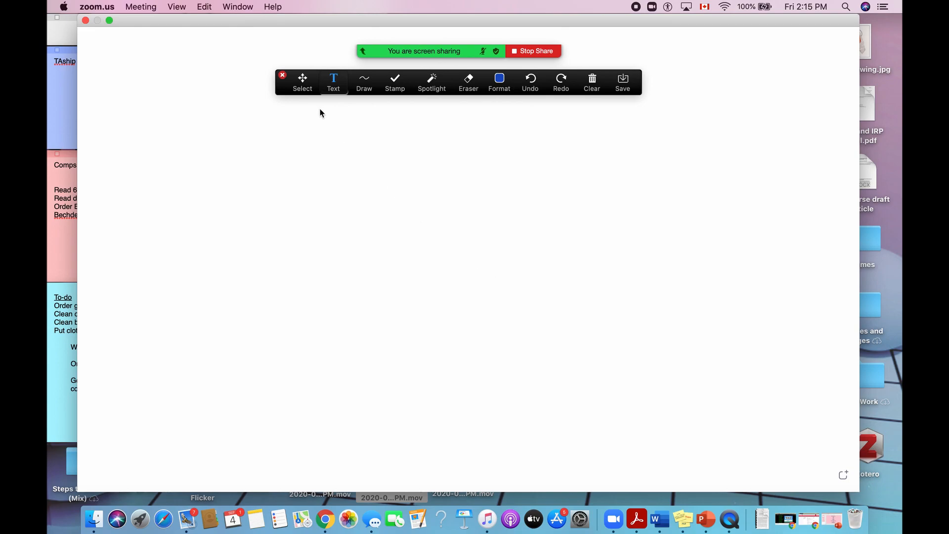
Add the text "the quick brown fox jumps over the lazy dog." to the whiteboard and widen its box to fit one line.
left_click(143, 153)
type("the quick brown f")
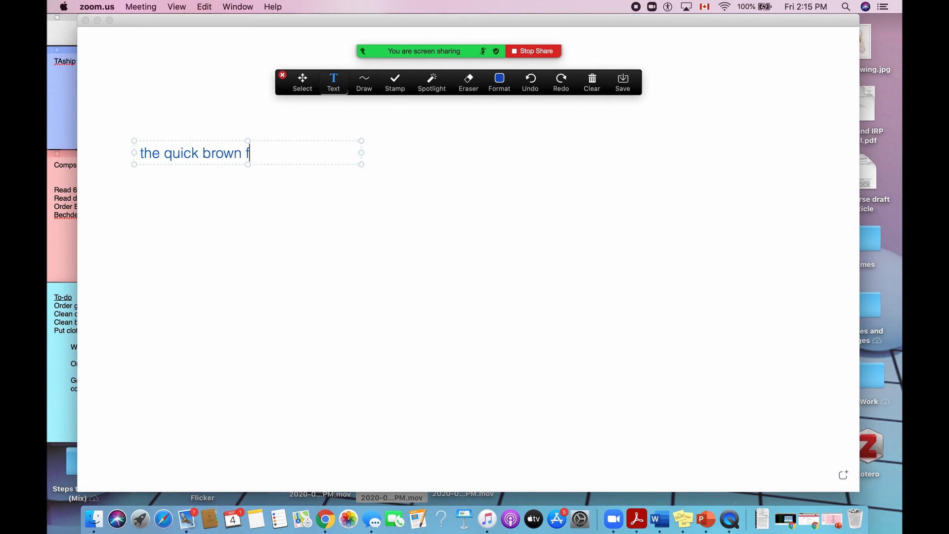
type("ox jumps ove")
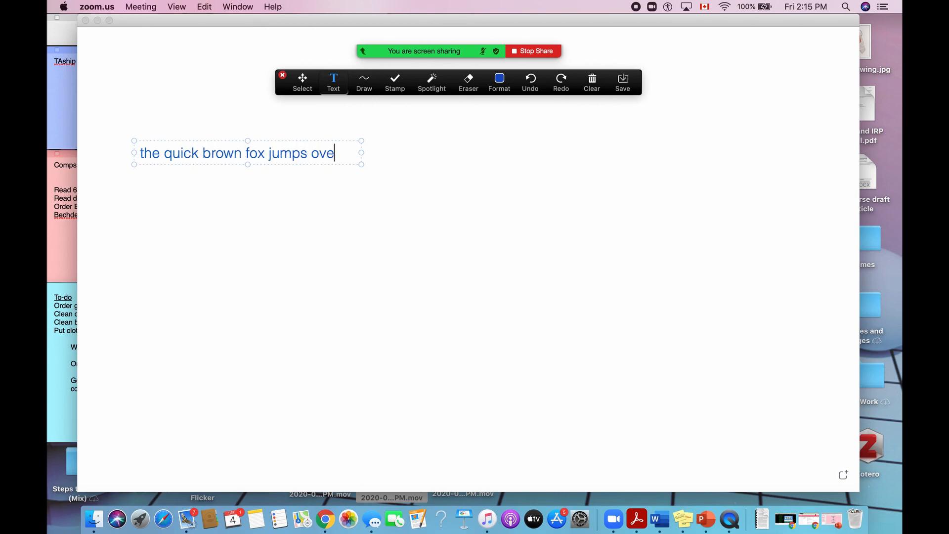
type("r the lazy ")
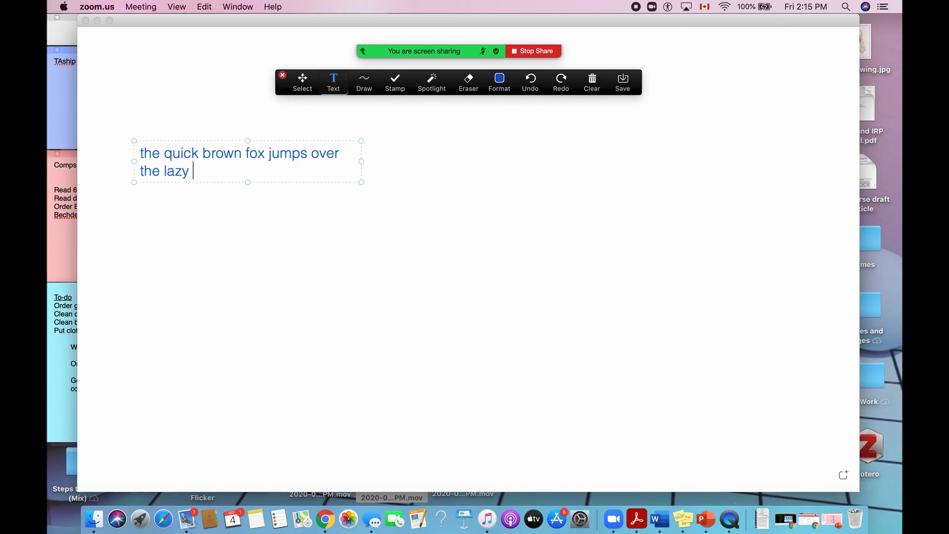
type("dog")
left_click_drag(359, 163, 509, 170)
type(".")
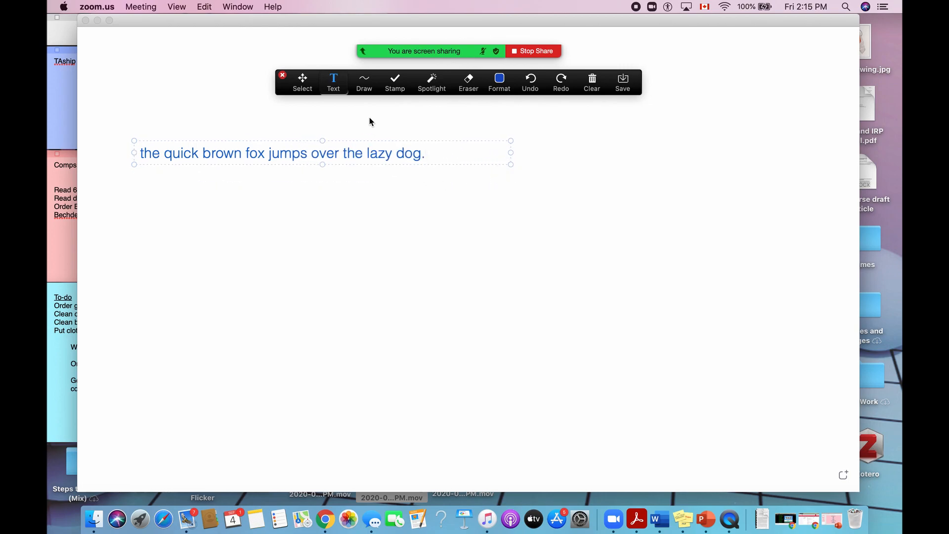
Add a second text box reading "hfjdla;gjauehalflrushcmfj" below the end of the fox sentence.
left_click(417, 194)
left_click(435, 203)
type("hfjdla;g")
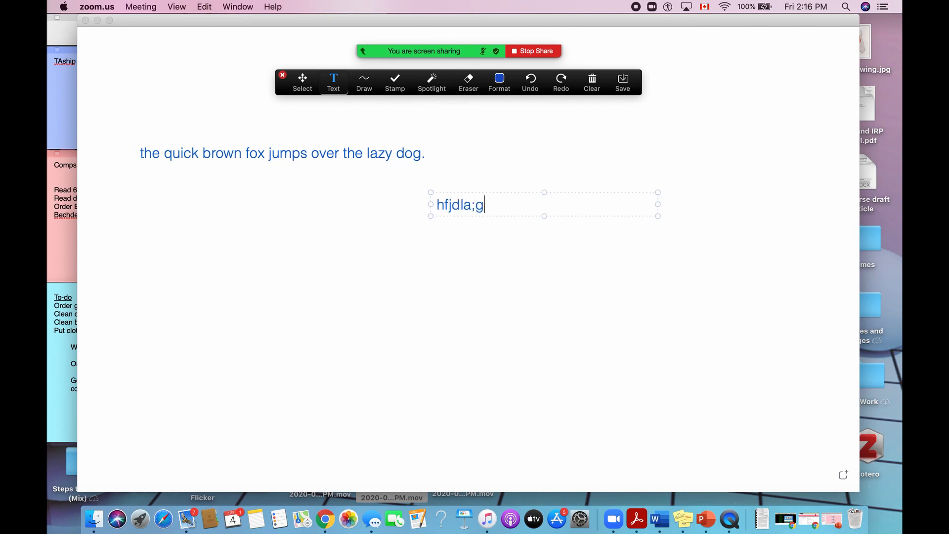
type("jauehalflrushcmfj")
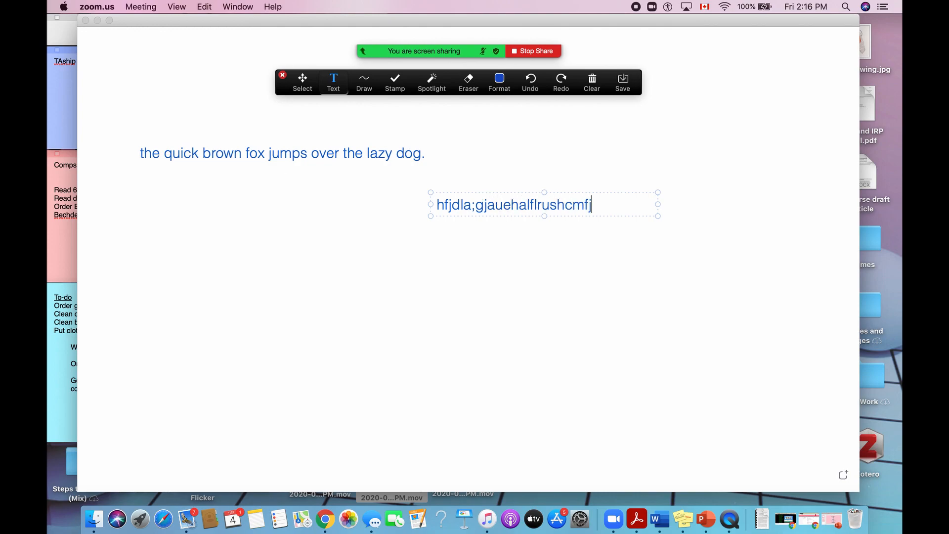
left_click(322, 244)
Try to reopen the two existing whiteboard texts for editing with the Text tool.
left_click(334, 81)
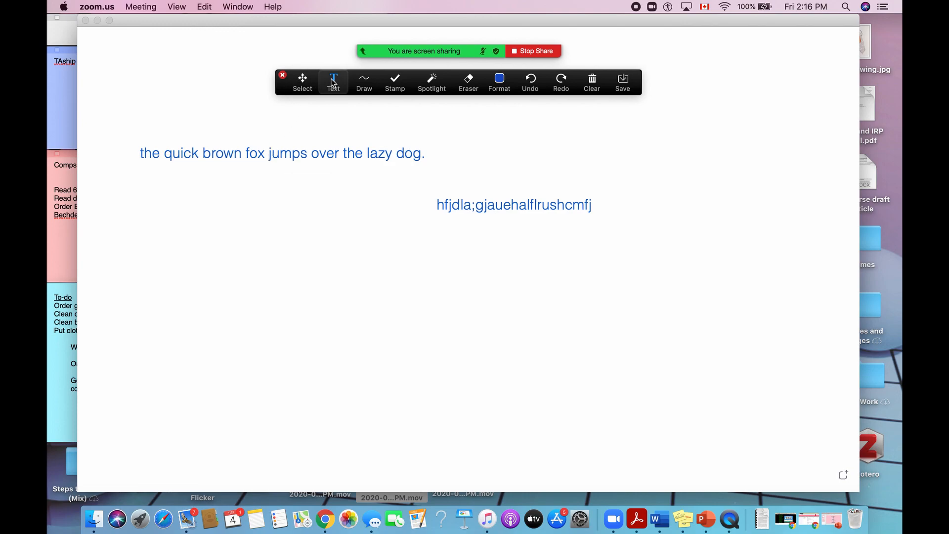
left_click(331, 154)
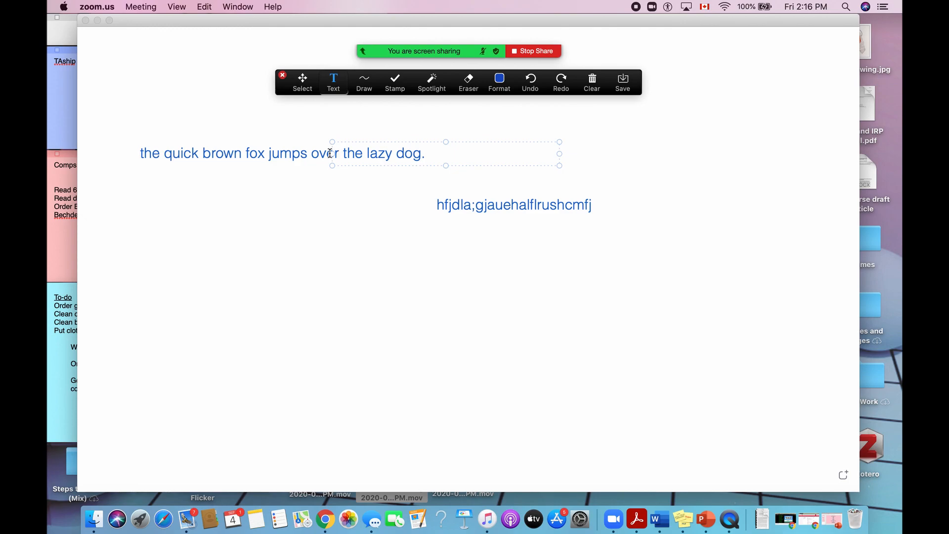
left_click(252, 157)
left_click(252, 157)
left_click(216, 153)
left_click(216, 153)
left_click(506, 207)
left_click(512, 194)
left_click(473, 209)
left_click(483, 151)
Using the Select tool, append "j;hfDSJKHFhfs" to the fox sentence and move its text box beneath the second text.
left_click(302, 83)
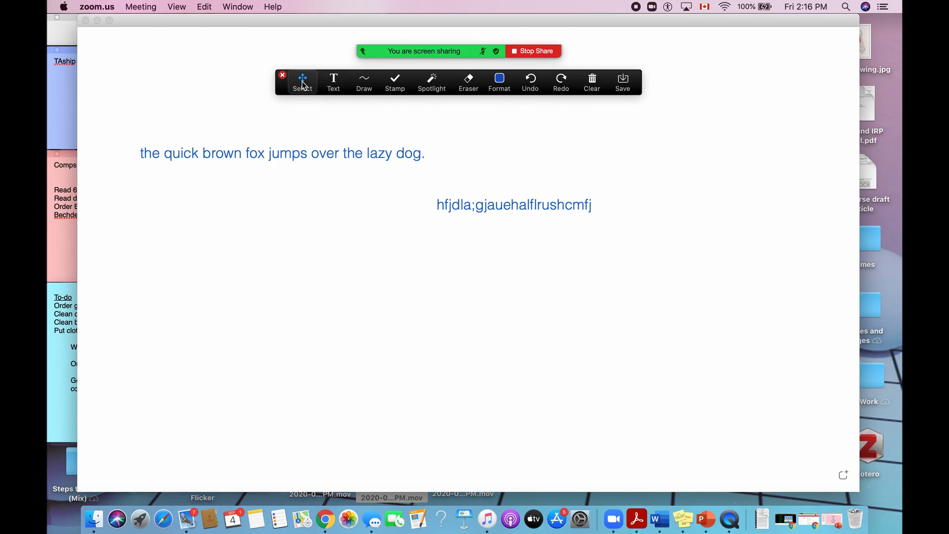
double_click(292, 156)
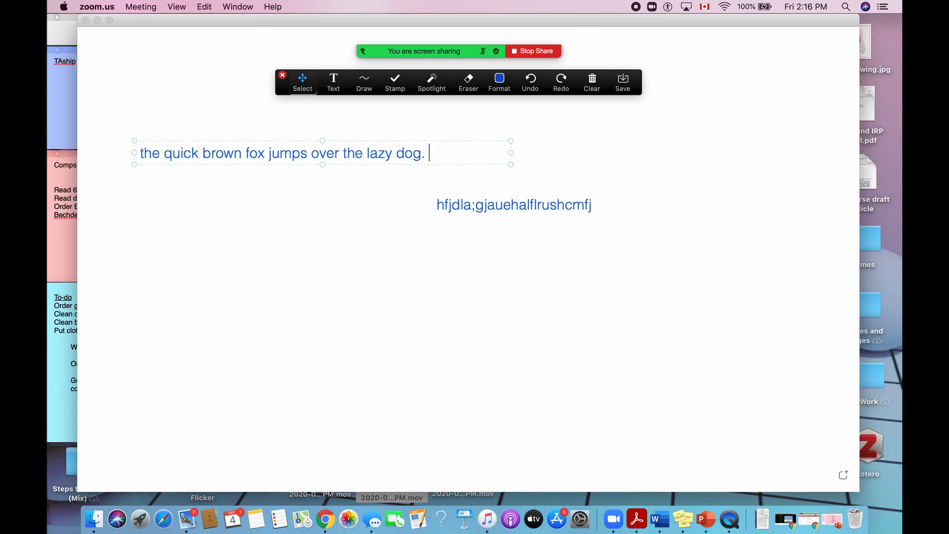
type("j;hfDSJKHFhfs")
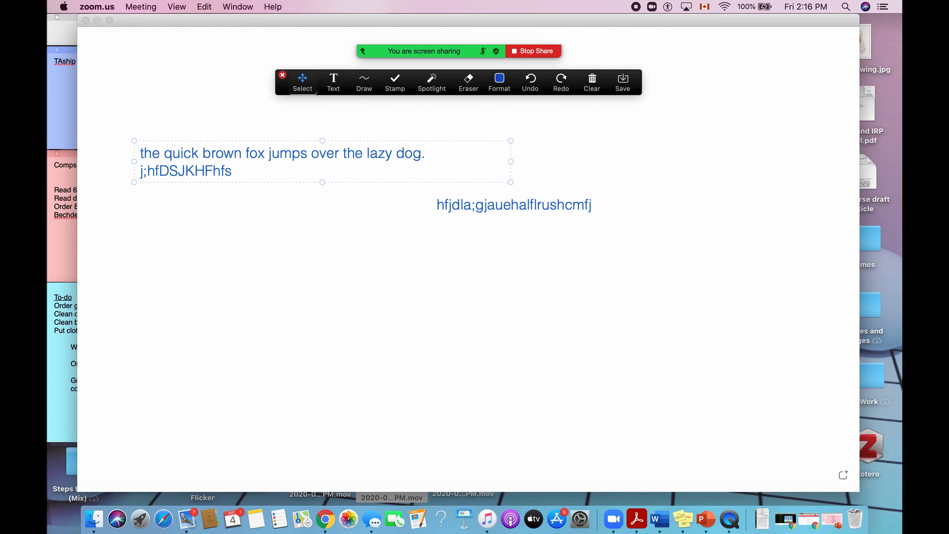
mouse_move(322, 140)
left_mouse_down()
mouse_move(322, 127)
mouse_move(326, 150)
mouse_move(325, 131)
left_mouse_up()
left_click_drag(496, 174, 834, 257)
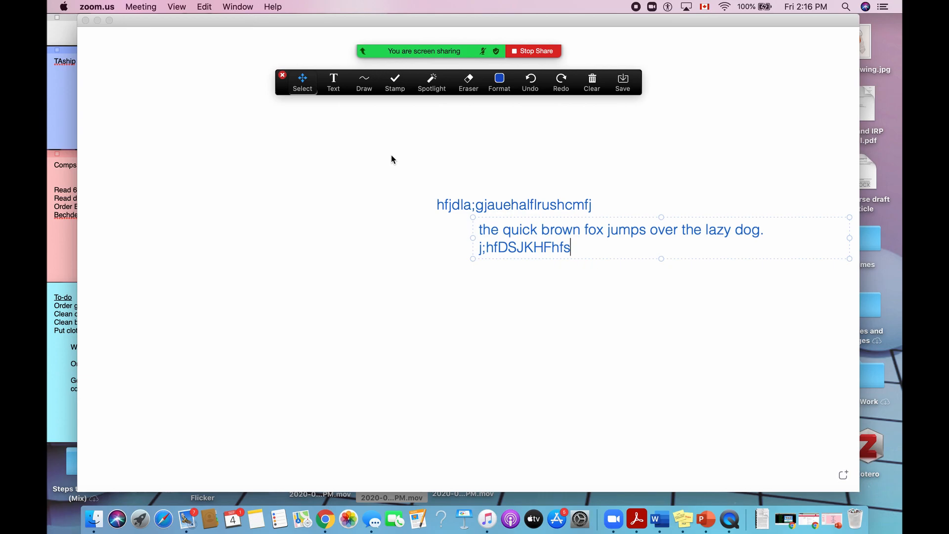
Draw a freehand purple arrow in the thickest line width, curving from "hfjdla;gjauehalflrushcmfj" down to the fox sentence.
left_click(364, 87)
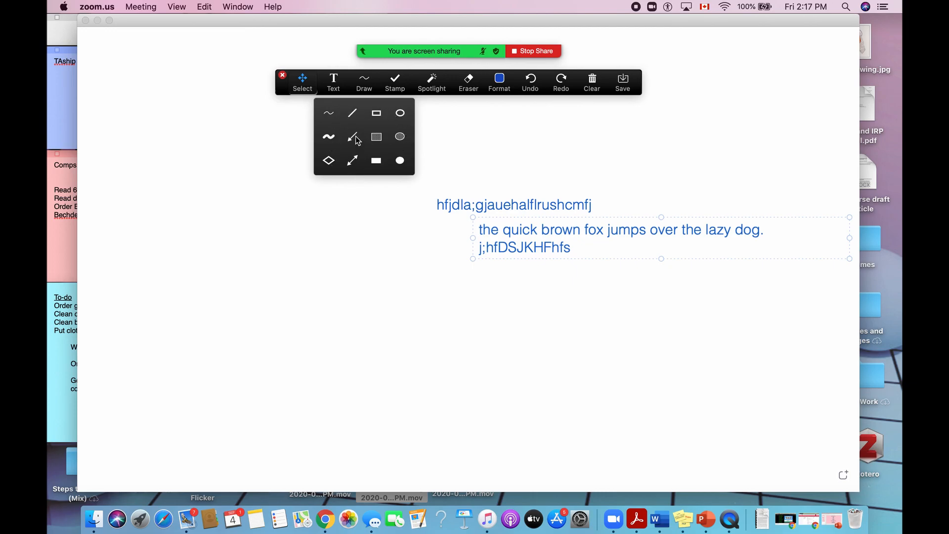
left_click(330, 114)
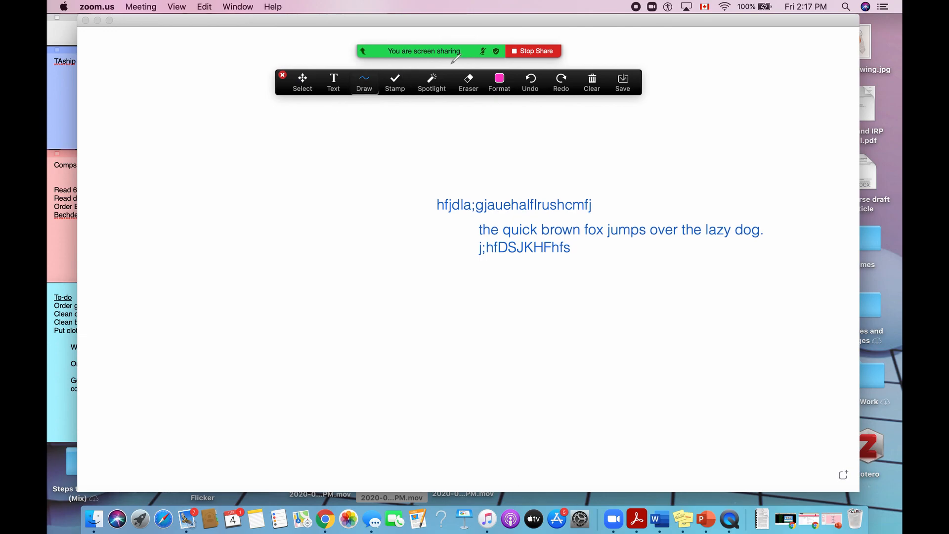
left_click(498, 85)
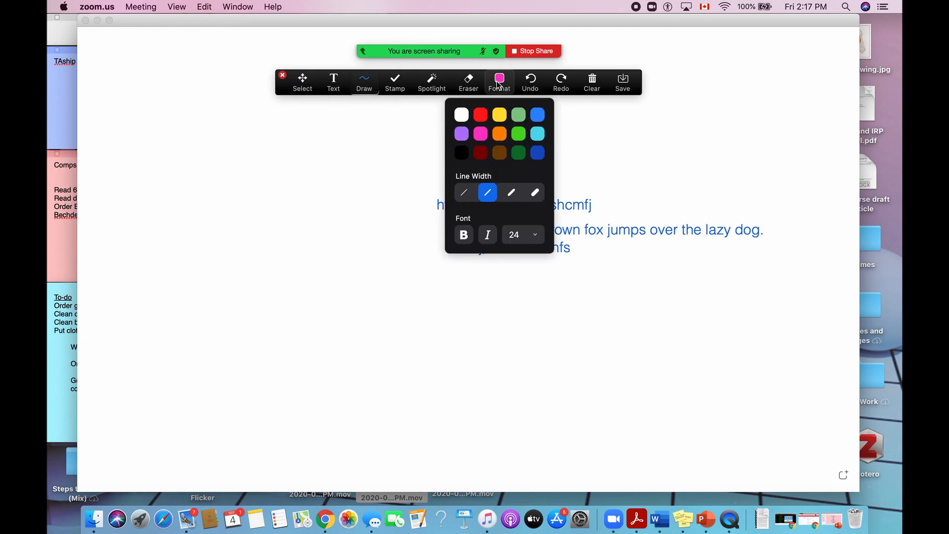
left_click(541, 191)
left_click(500, 82)
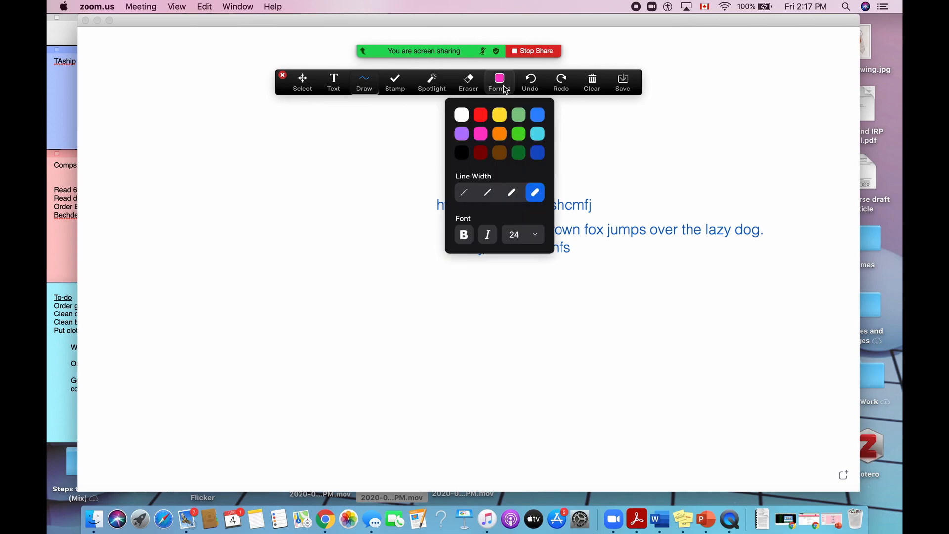
left_click(468, 132)
mouse_move(427, 200)
left_mouse_down()
mouse_move(414, 198)
mouse_move(375, 250)
mouse_move(453, 255)
mouse_move(455, 270)
left_mouse_up()
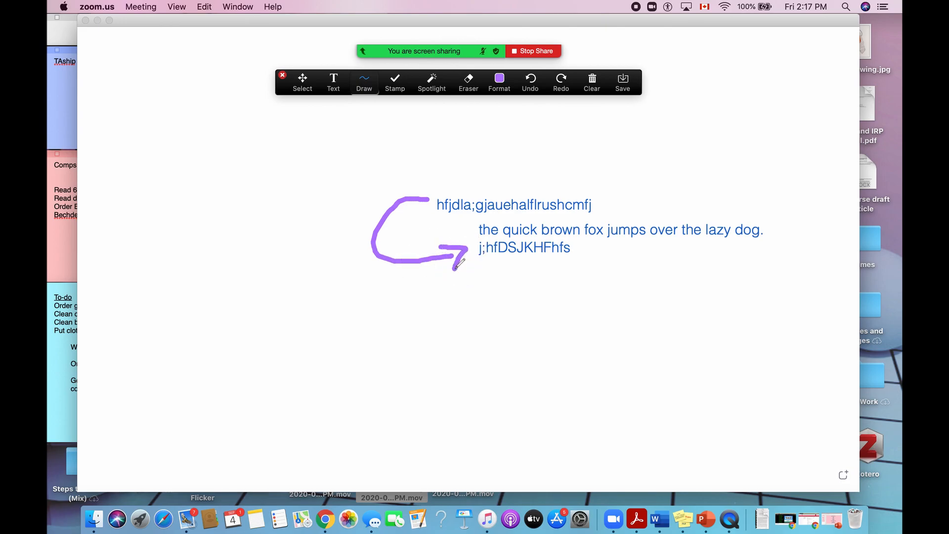
Draw a freehand purple arrow in the thinnest line width, arching over "hfjdla;gjauehalflrushcmfj".
left_click(366, 85)
left_click(506, 83)
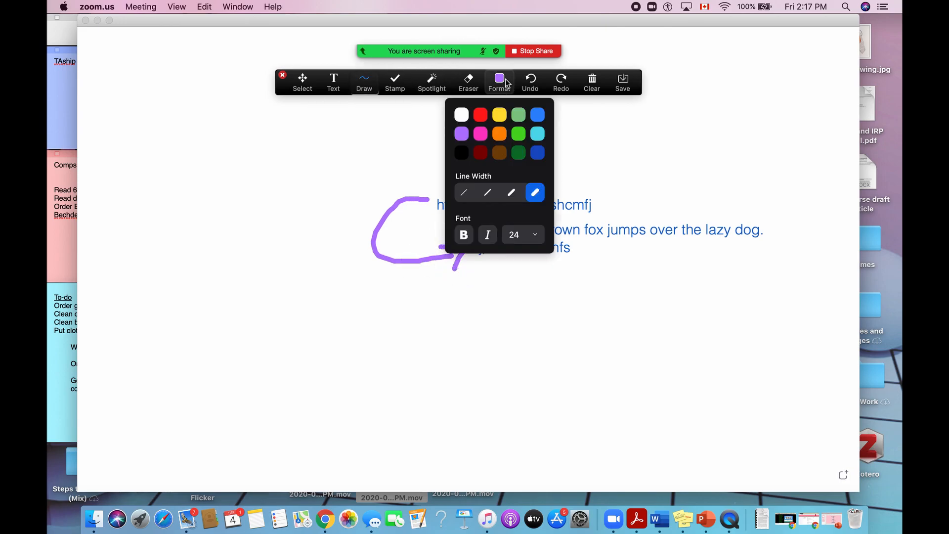
left_click(465, 193)
mouse_move(440, 183)
left_mouse_down()
mouse_move(451, 163)
mouse_move(596, 158)
mouse_move(607, 205)
mouse_move(624, 181)
left_mouse_up()
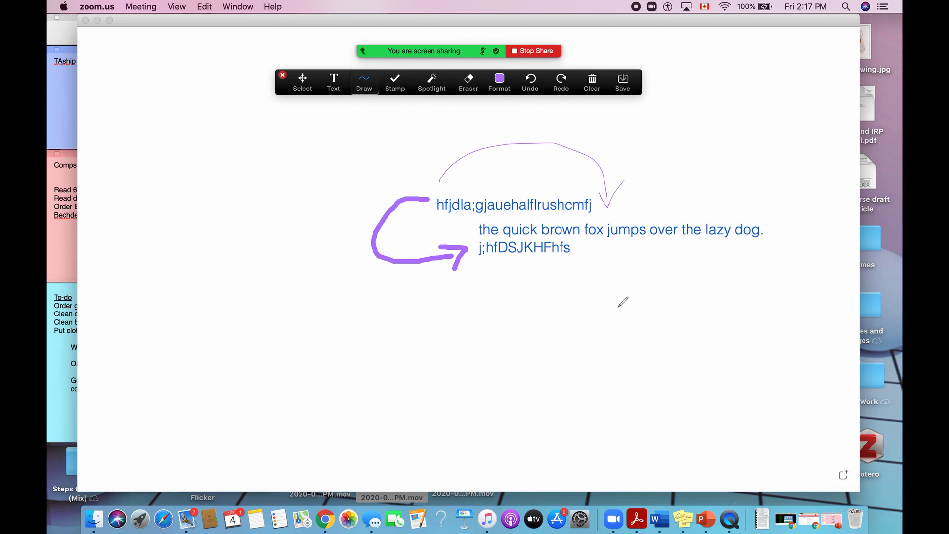
Draw a semi-transparent purple rectangle above and beside the thick arrow, and an outlined ellipse around "hfjdla;gjauehalflrushcmfj".
left_click(364, 82)
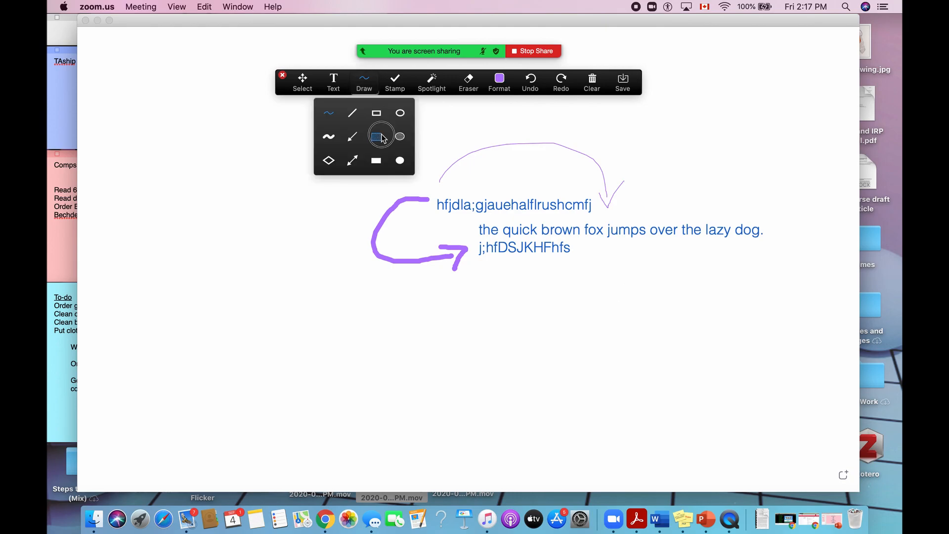
left_click(383, 133)
left_click_drag(277, 133, 358, 194)
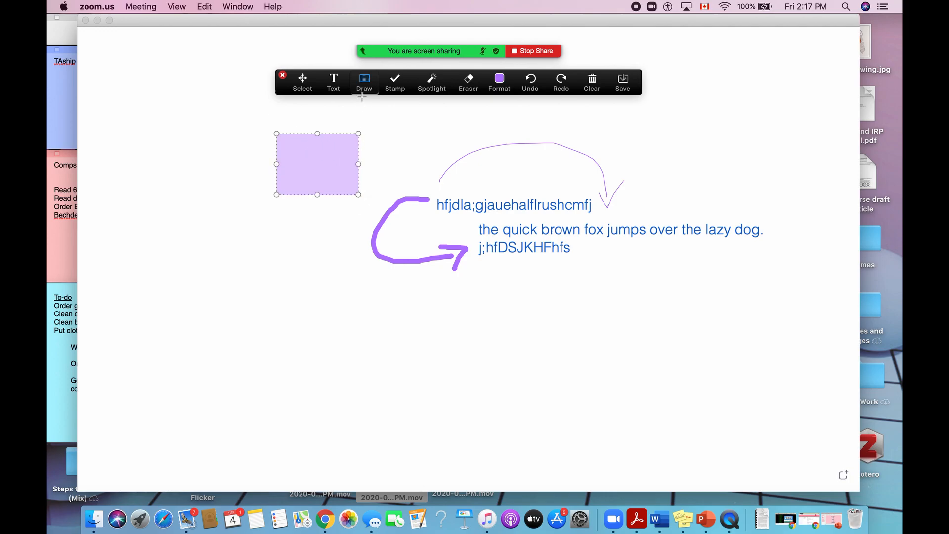
left_click(364, 82)
left_click(401, 111)
mouse_move(424, 191)
left_mouse_down()
mouse_move(547, 221)
mouse_move(605, 221)
left_mouse_up()
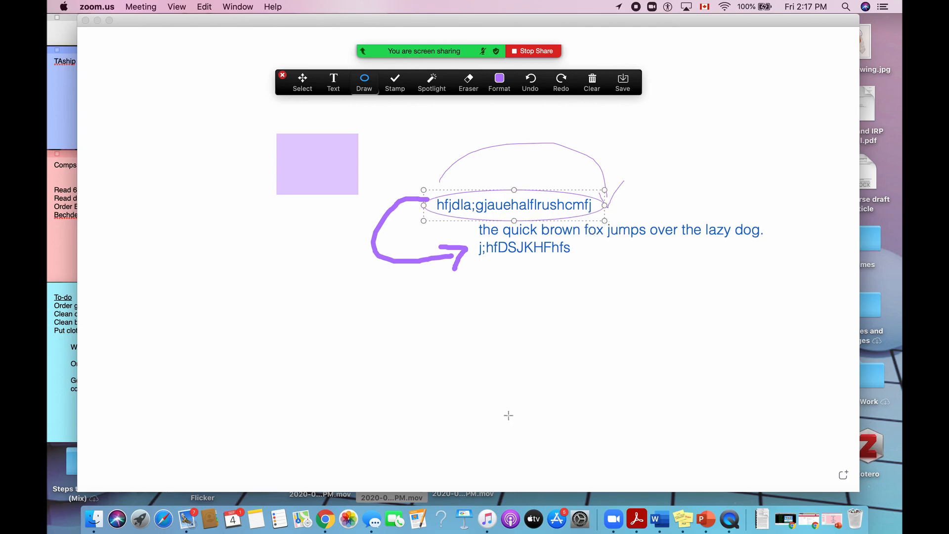
Stamp a vertical column of six question marks beside the purple rectangle.
left_click(399, 85)
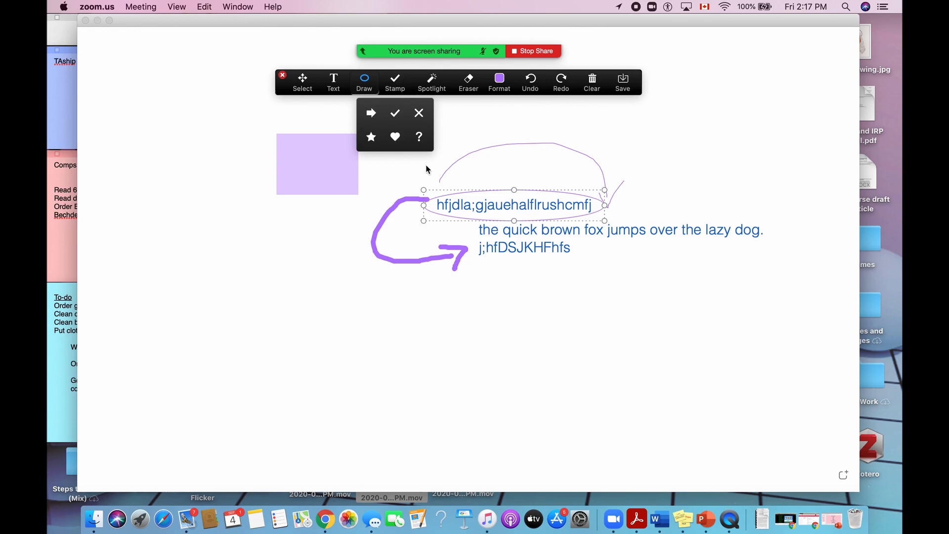
left_click(420, 137)
left_click(378, 130)
left_click(377, 143)
left_click(378, 159)
left_click(378, 170)
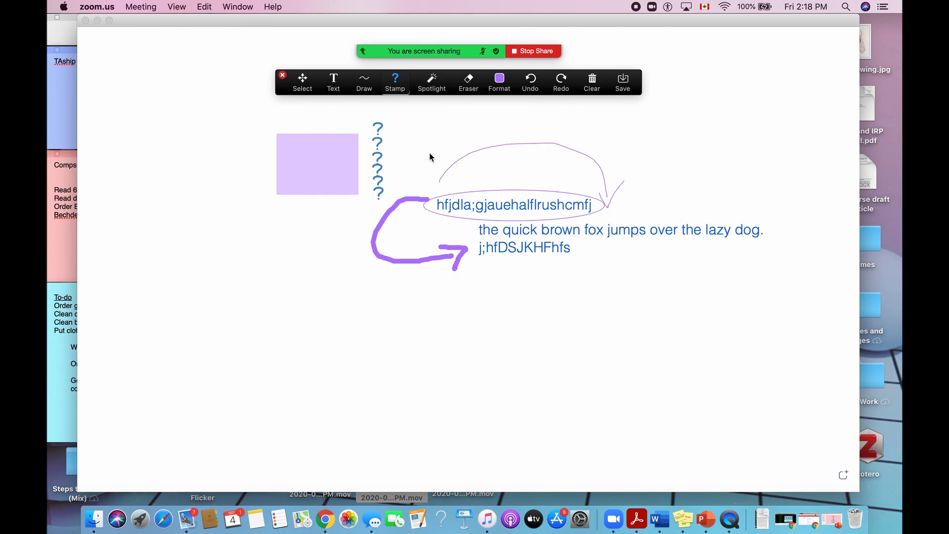
Erase the three red freehand strokes from the whiteboard.
mouse_move(447, 14)
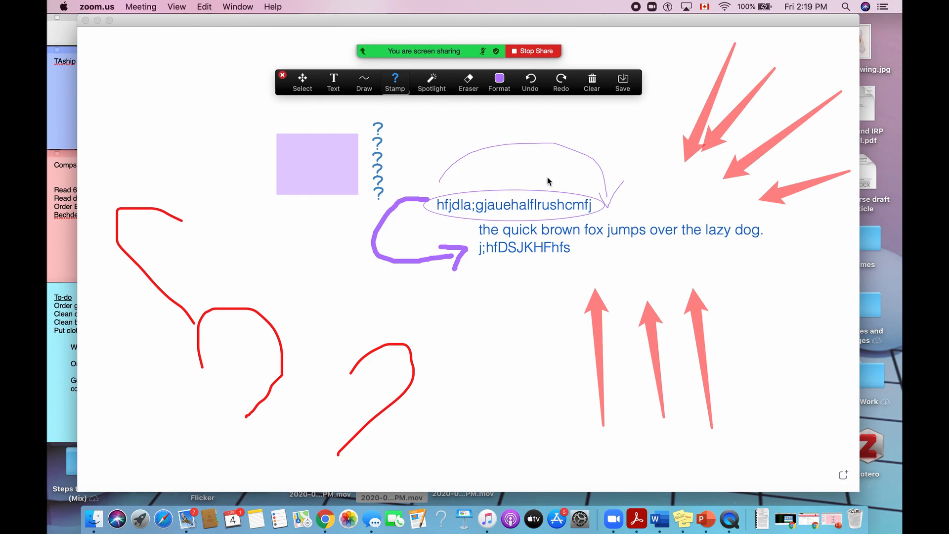
left_click(469, 85)
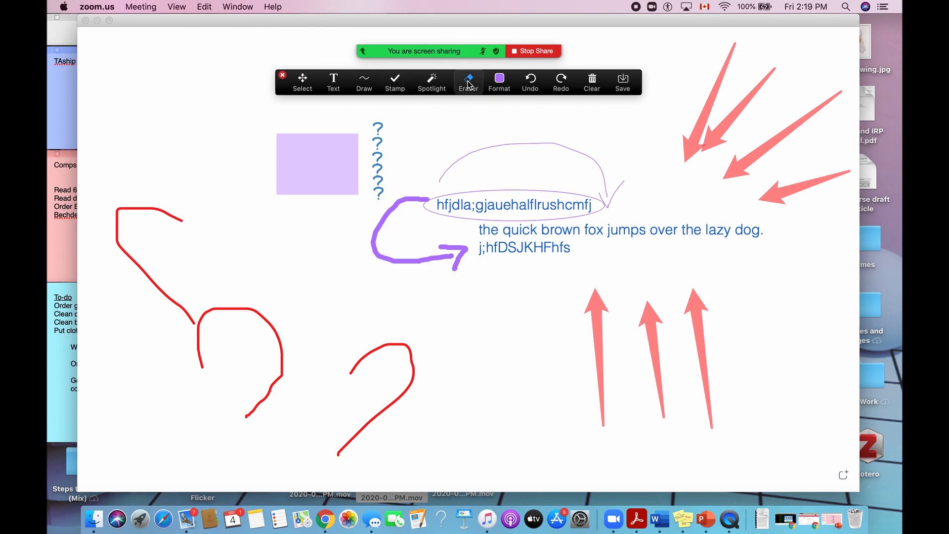
left_click(172, 213)
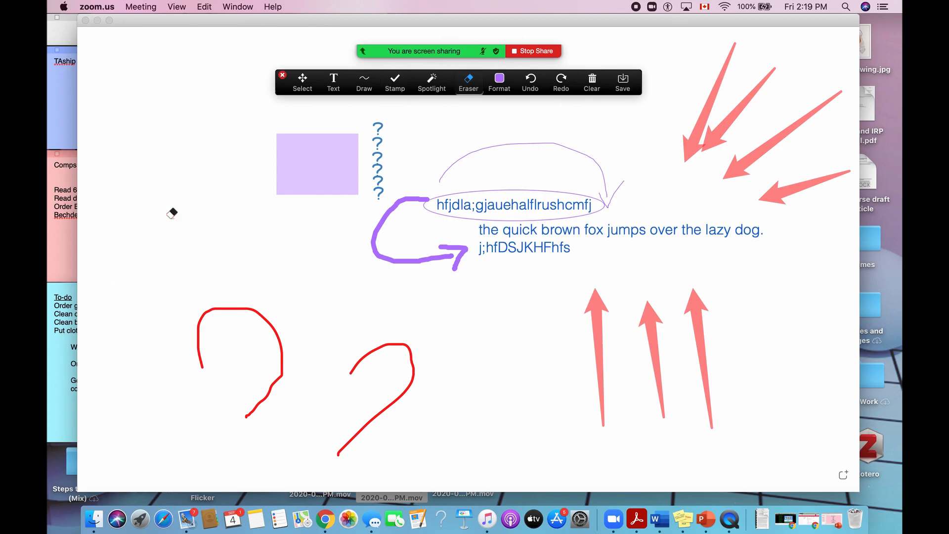
left_click(237, 307)
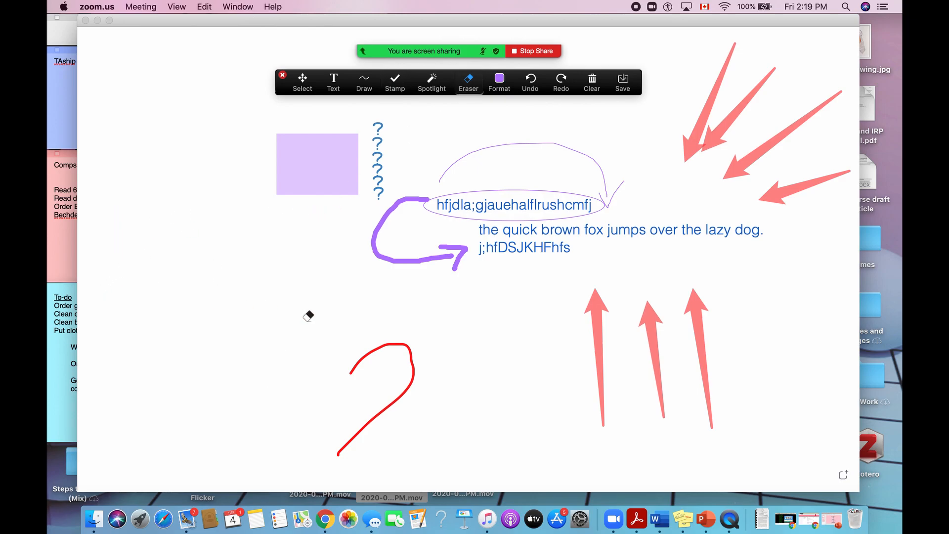
left_click(383, 343)
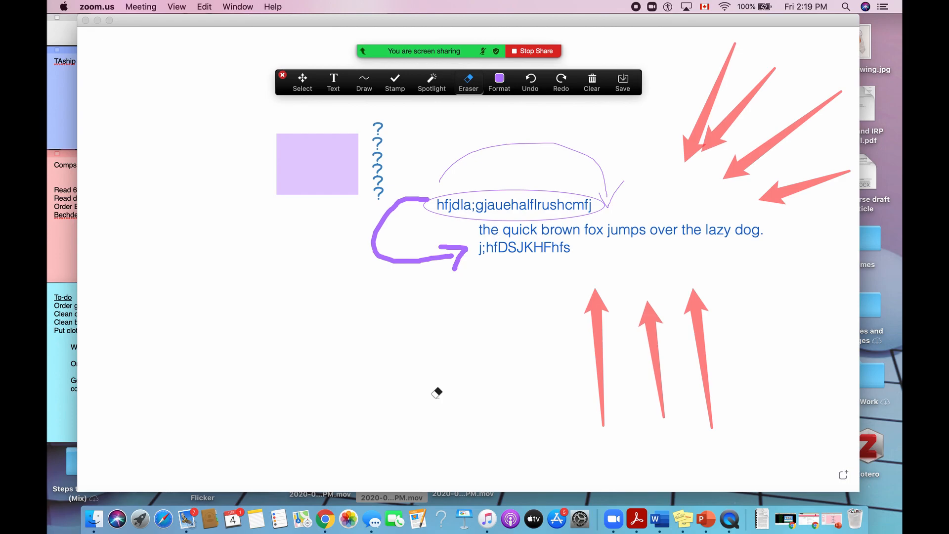
Undo the red stroke erasures and the three lowest question mark stamps, and redo them all.
left_click(532, 88)
left_click(531, 88)
left_click(532, 88)
left_click(532, 89)
left_click(532, 89)
left_click(533, 89)
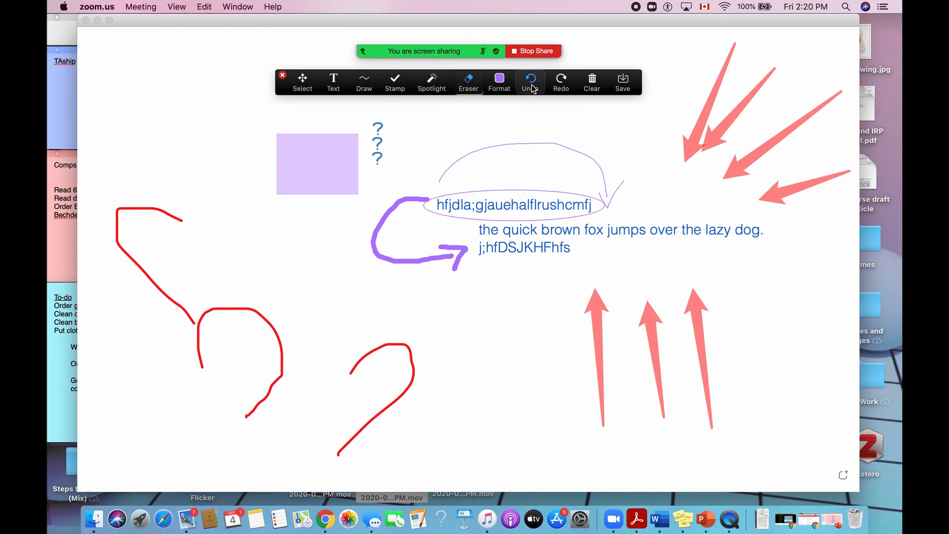
left_click(556, 85)
left_click(556, 85)
left_click(556, 85)
left_click(556, 85)
left_click(556, 85)
left_click(556, 85)
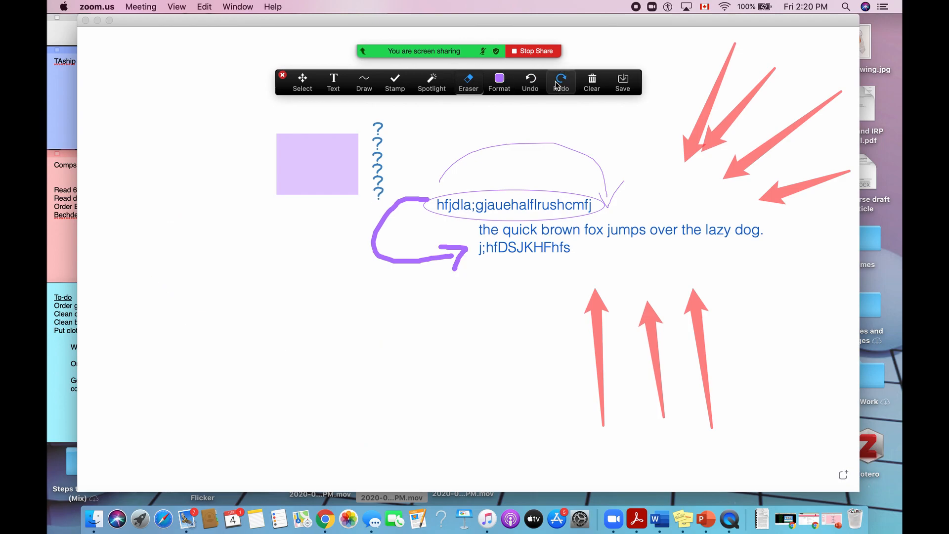
Undo and redo the erasing of the red strokes two more times.
left_click(535, 84)
left_click(536, 84)
left_click(535, 84)
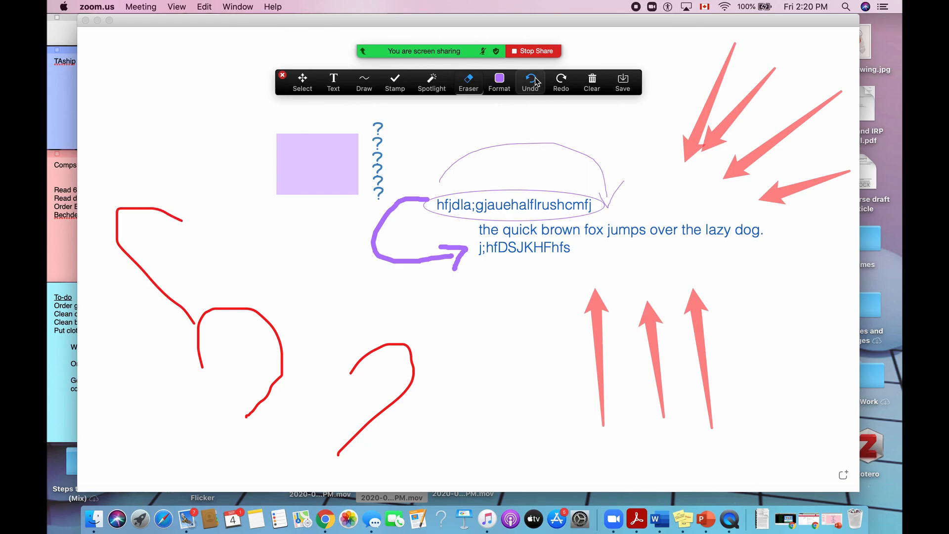
left_click(561, 84)
left_click(561, 84)
left_click(561, 84)
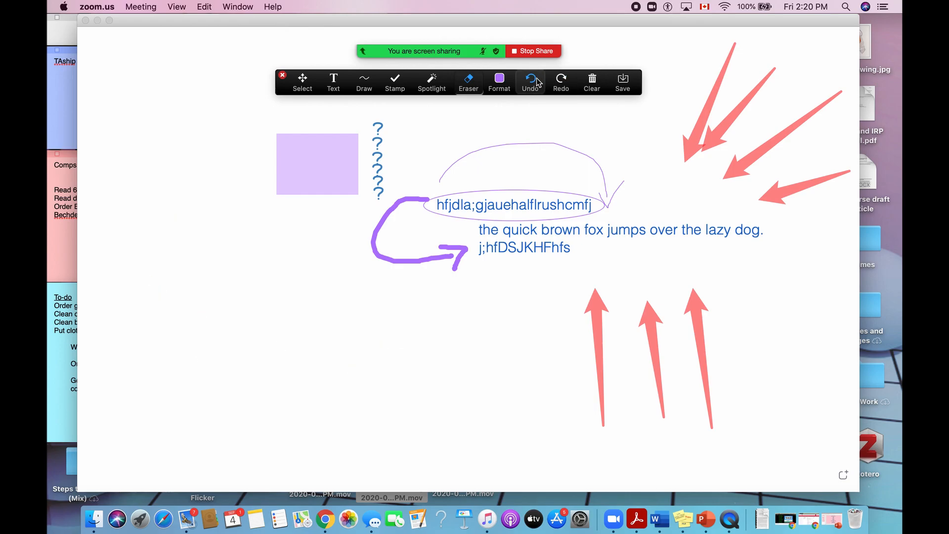
left_click(537, 83)
left_click(537, 83)
left_click(537, 83)
left_click(561, 84)
left_click(561, 84)
left_click(561, 84)
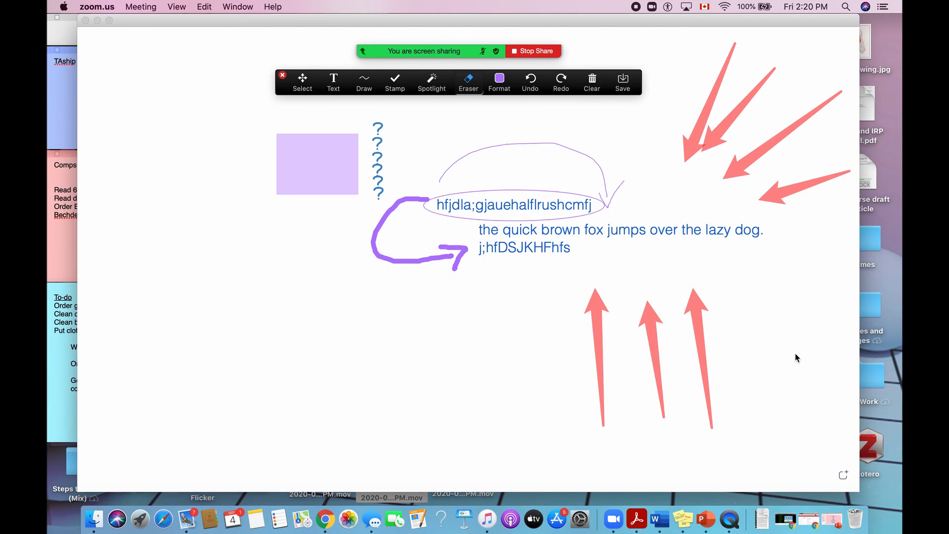
Add a new whiteboard page and draw six long, roughly horizontal purple double-headed arrows, one below another.
left_click(843, 476)
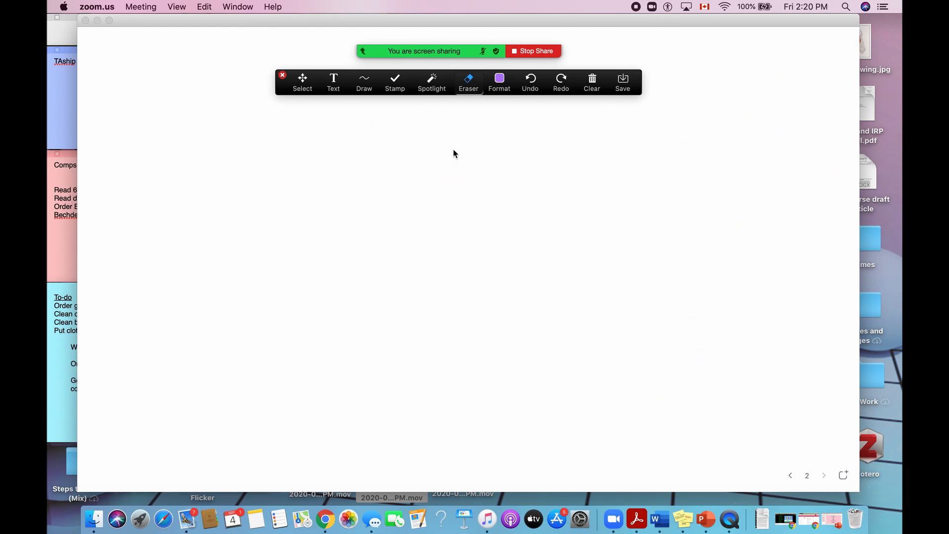
left_click(364, 81)
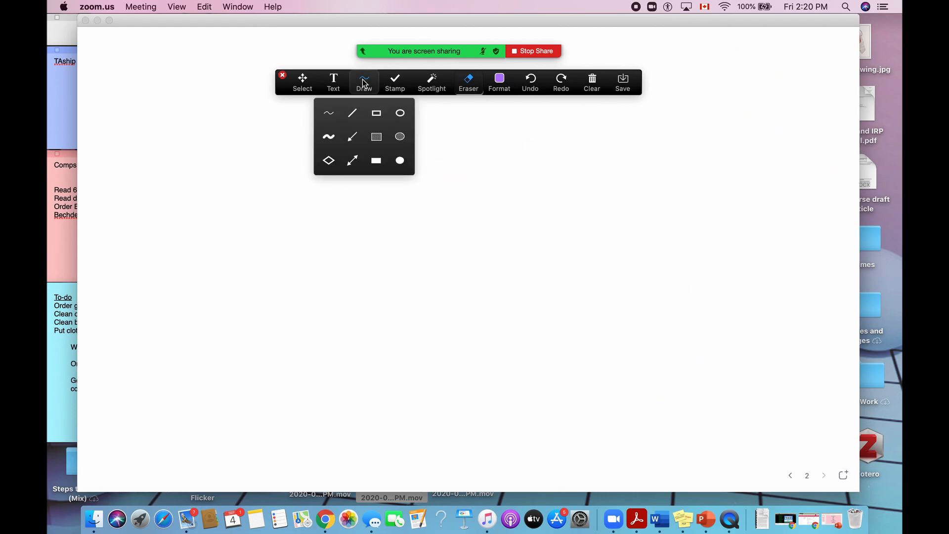
left_click(352, 160)
left_click_drag(286, 146, 689, 144)
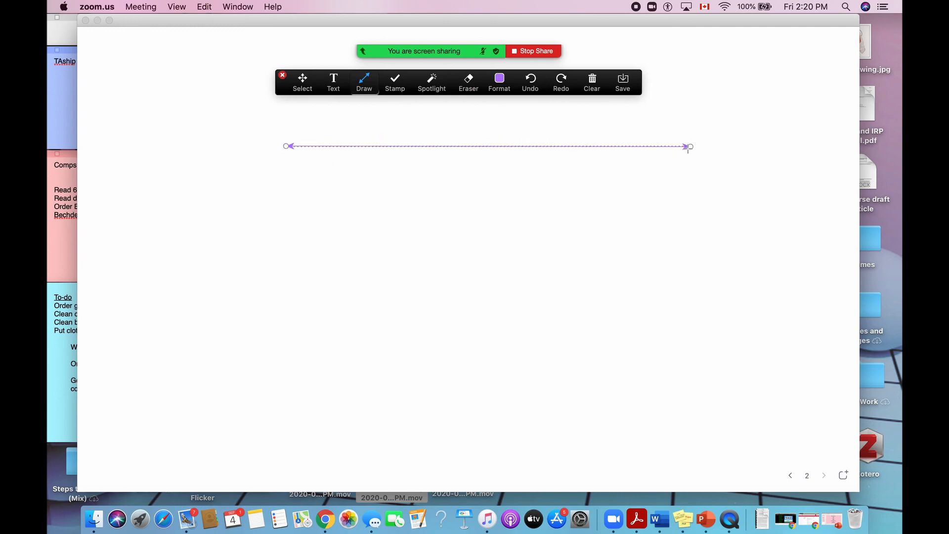
left_click_drag(267, 165, 722, 152)
left_click_drag(233, 184, 699, 175)
left_click_drag(213, 194, 699, 216)
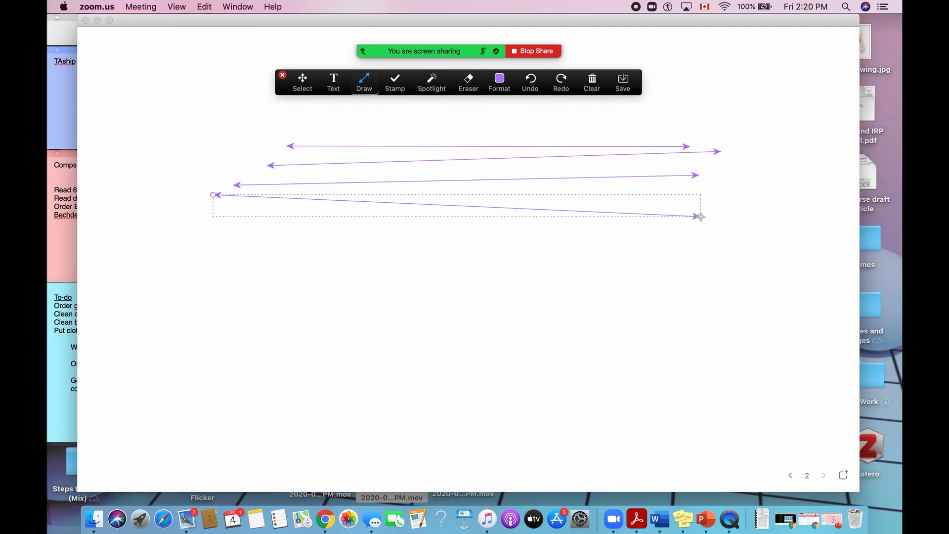
left_click_drag(213, 235, 704, 222)
left_click_drag(219, 254, 742, 295)
Change the drawing colour to pink and draw four diagonal double-headed arrows across the purple ones.
left_click(500, 81)
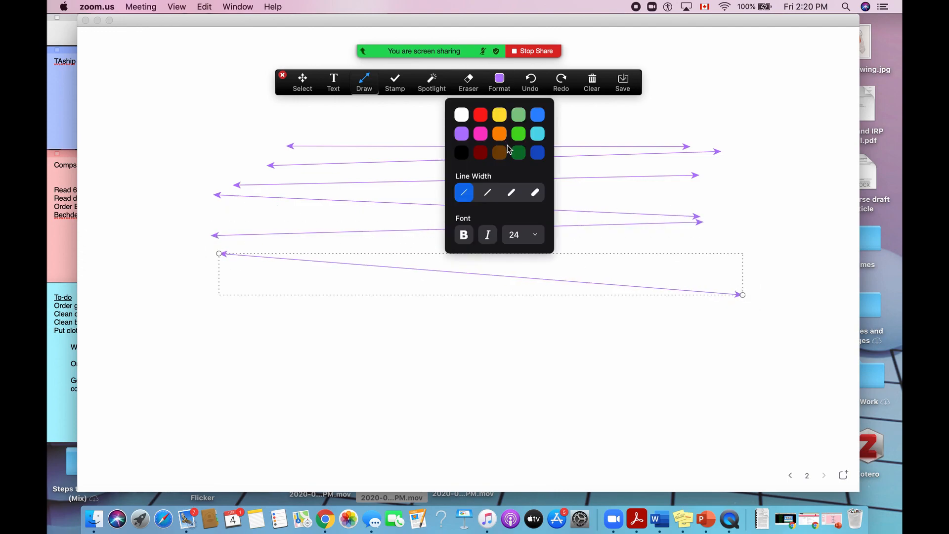
left_click(481, 133)
left_click(339, 135)
left_click_drag(337, 136, 758, 387)
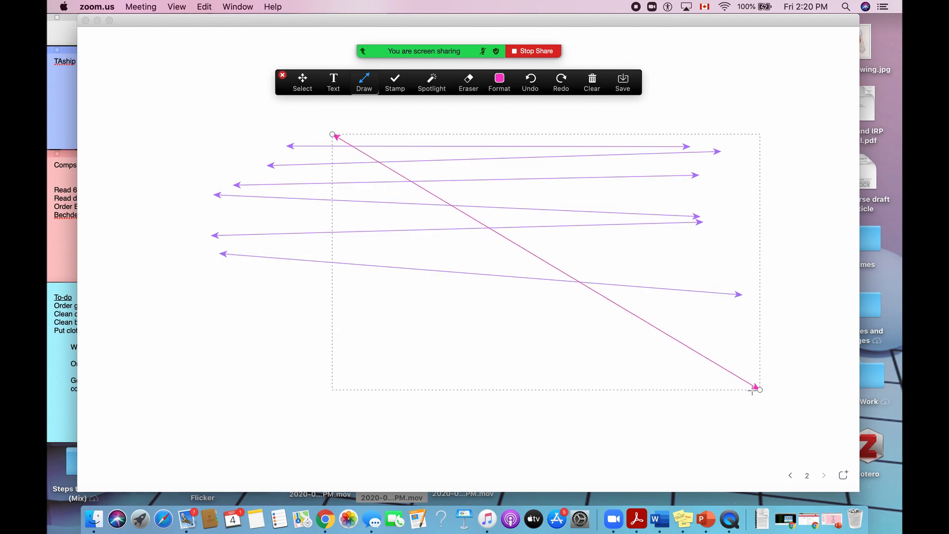
left_click_drag(274, 140, 639, 374)
left_click_drag(214, 142, 469, 316)
left_click_drag(184, 161, 455, 356)
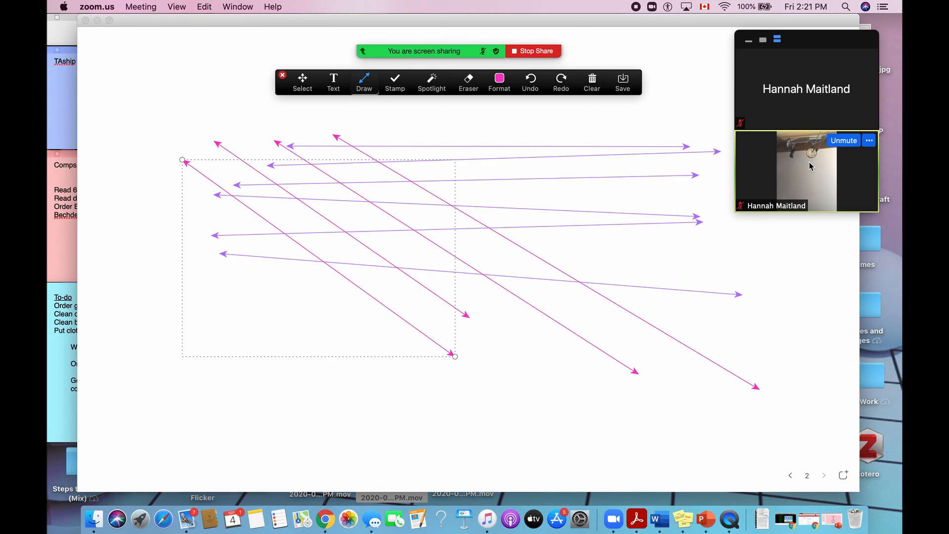
Hide the thumbnail videos and move the collapsed video panel to the whiteboard's lower-right area.
left_click(752, 46)
left_click_drag(797, 41, 803, 428)
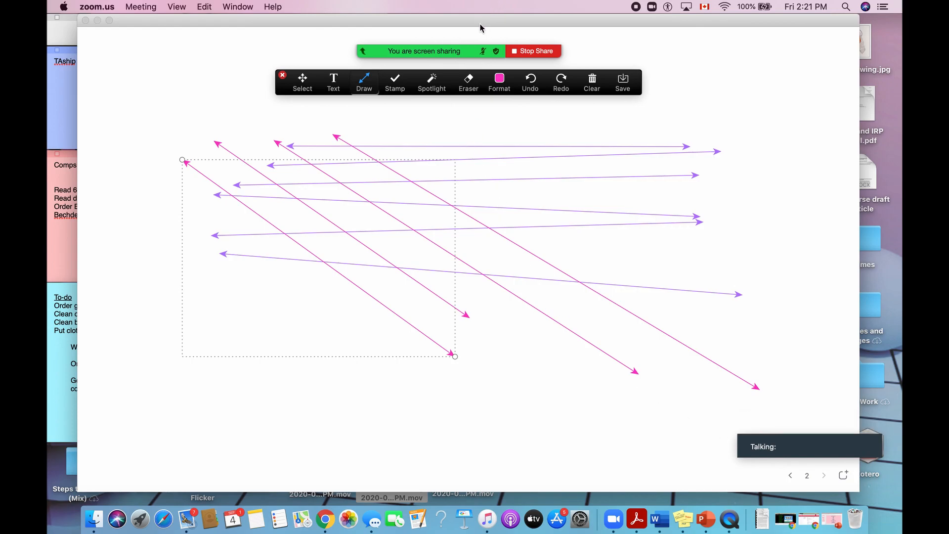
Open the additional meeting options to examine the choices available while sharing.
mouse_move(483, 30)
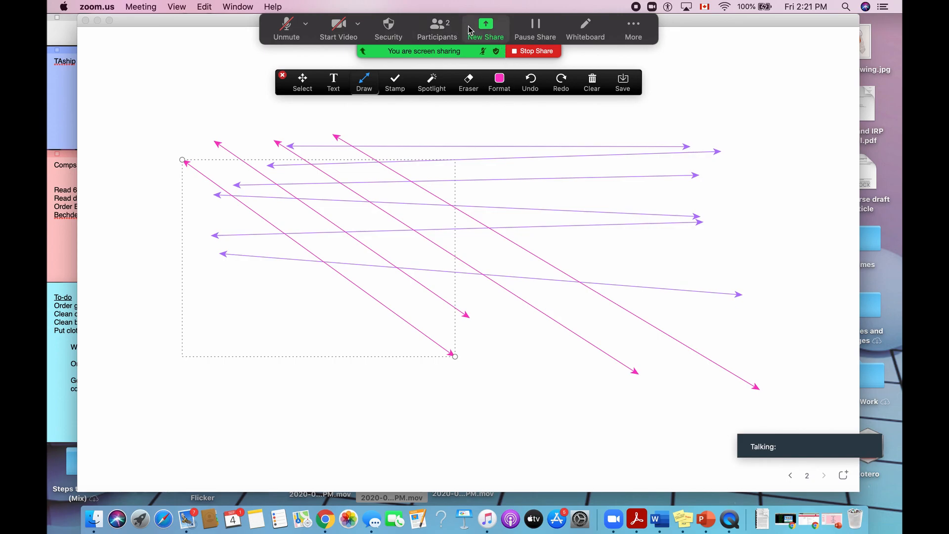
left_click(633, 31)
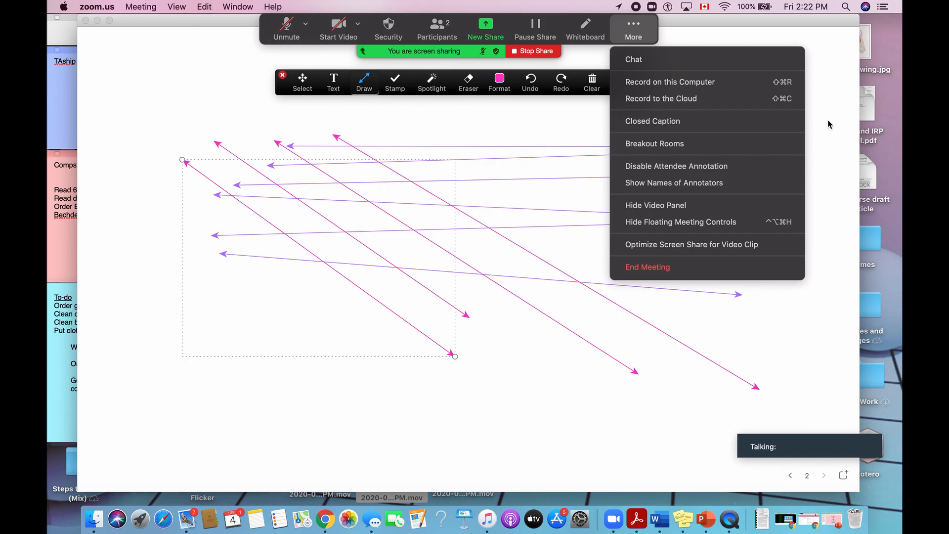
Open the participants list, move the annotation toolbar out of its way, and place the list over the whiteboard's lower-left area.
left_click(439, 31)
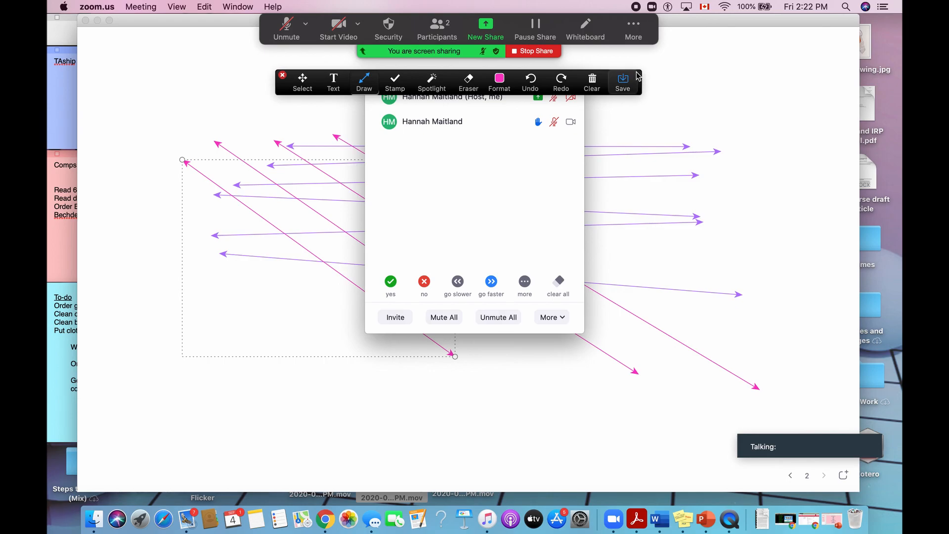
left_click_drag(615, 78, 788, 36)
mouse_move(495, 76)
left_mouse_down()
mouse_move(440, 184)
mouse_move(241, 170)
mouse_move(226, 217)
mouse_move(183, 255)
left_mouse_up()
mouse_move(103, 299)
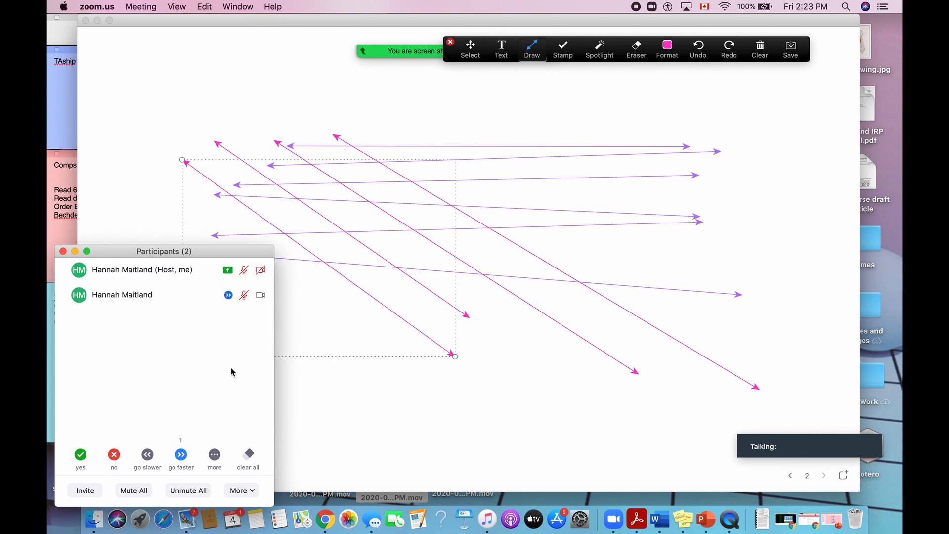
left_click_drag(228, 248, 218, 249)
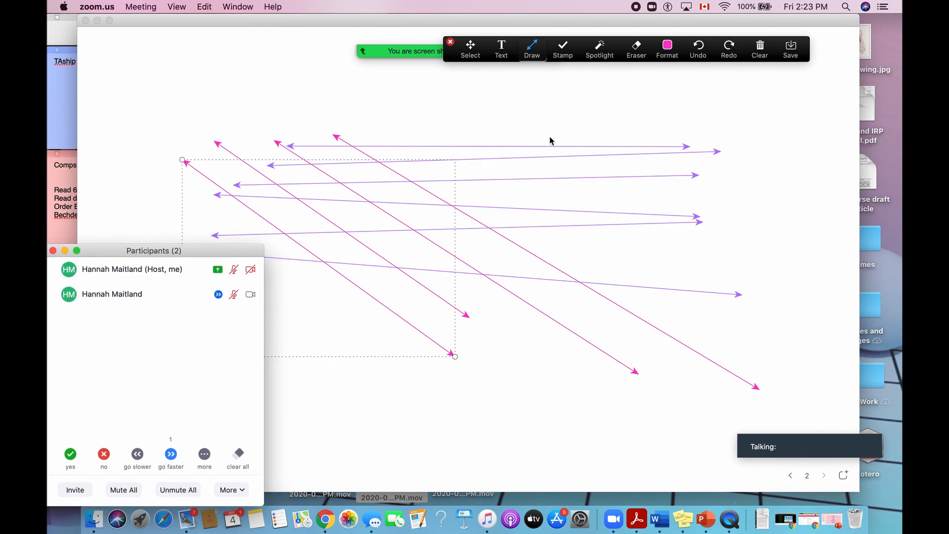
Move the annotation toolbar below the sharing controls and open the group chat from the additional meeting options.
left_click(744, 91)
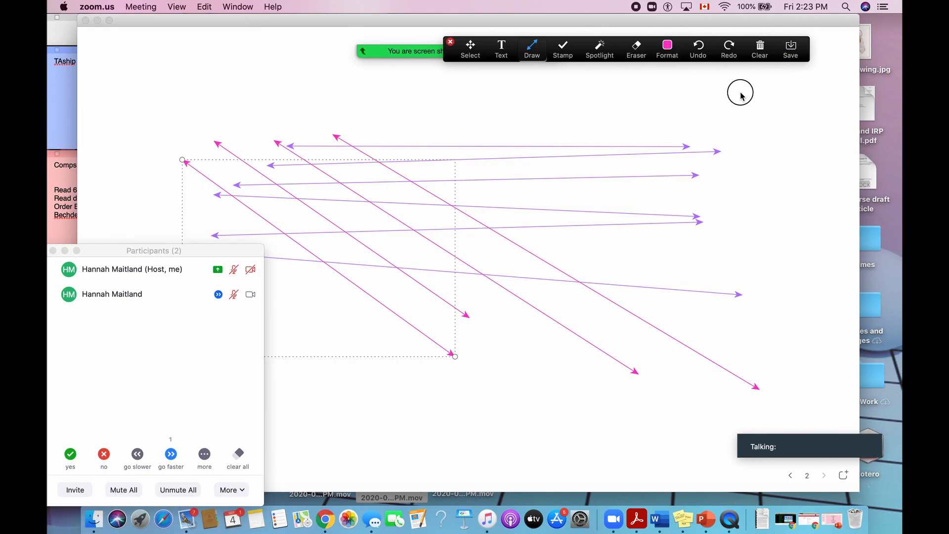
mouse_move(686, 40)
left_mouse_down()
mouse_move(683, 58)
mouse_move(525, 72)
left_mouse_up()
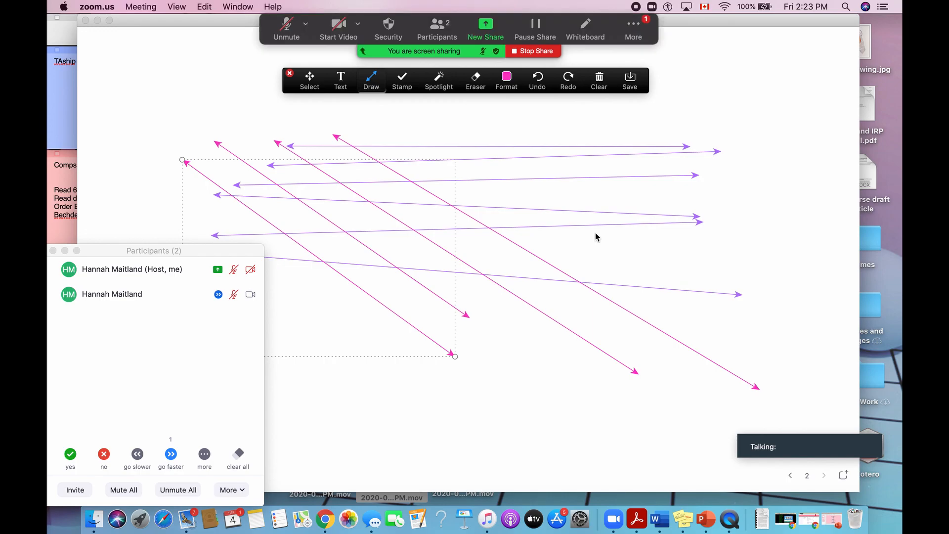
left_click(641, 28)
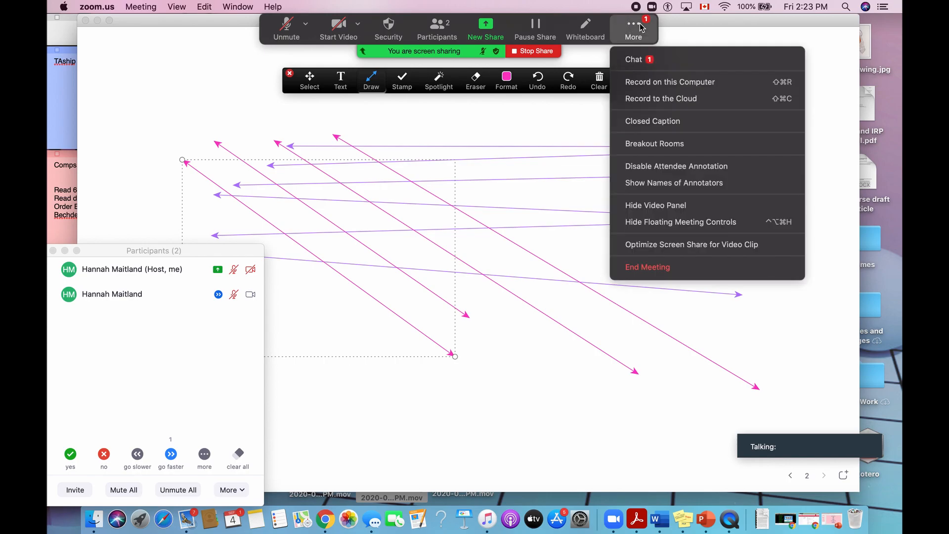
left_click(646, 60)
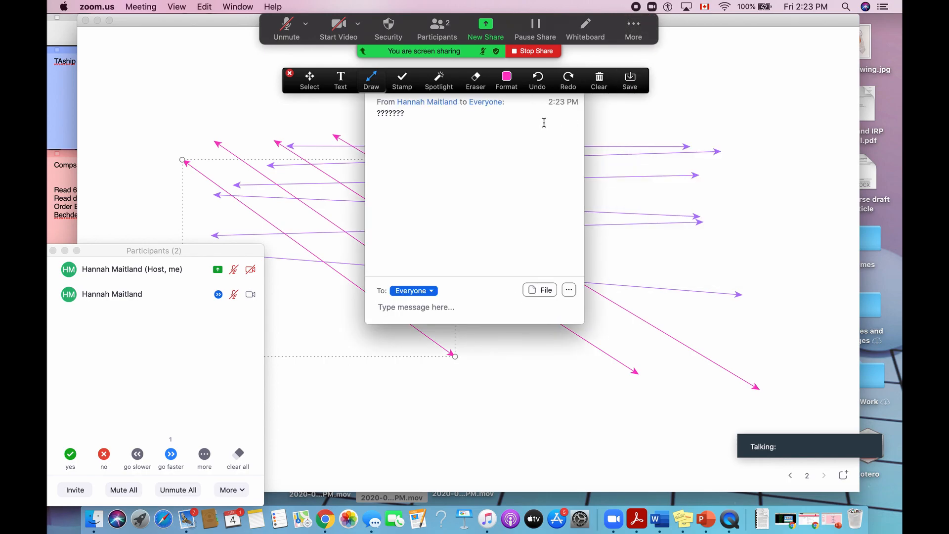
Move the annotation toolbar up off the chat title bar and place the group chat in the screen's upper-left corner.
left_click_drag(487, 312, 493, 356)
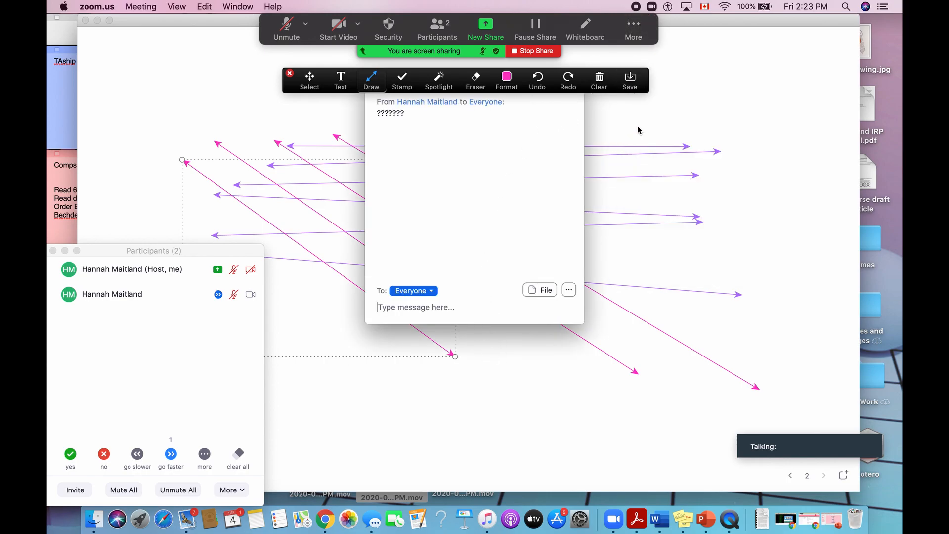
left_click_drag(617, 69, 616, 38)
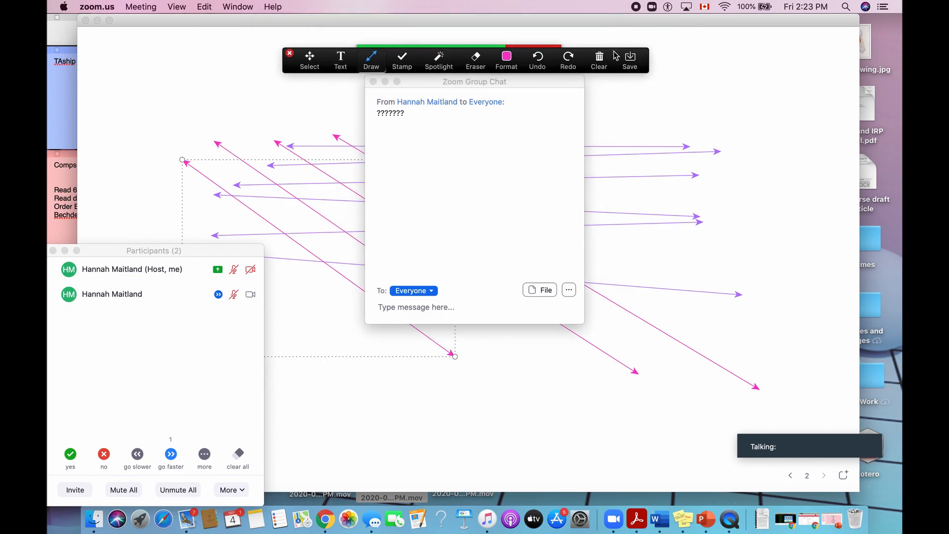
left_click_drag(572, 80, 255, 23)
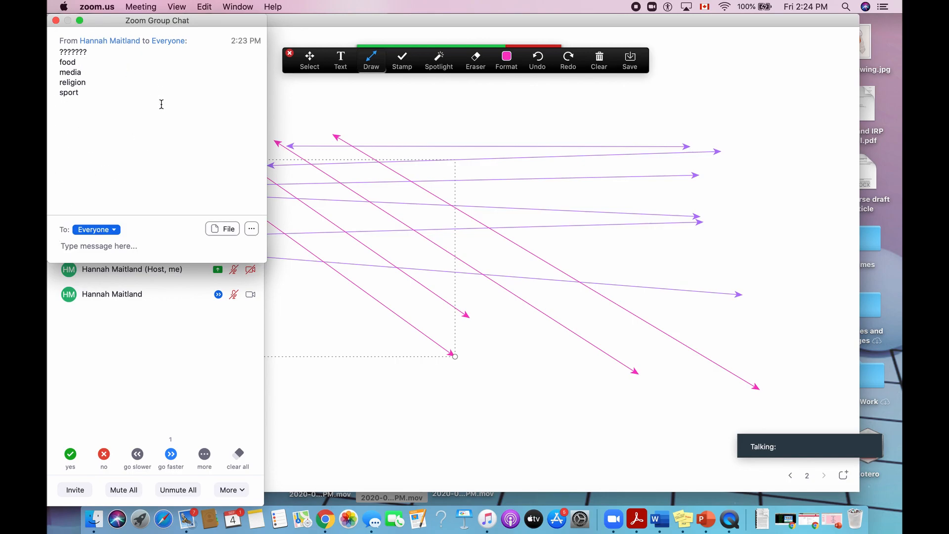
Reposition the whiteboard window beside the chat and participants windows so that its arrows are clear of them.
left_click(644, 19)
left_click_drag(644, 20, 686, 21)
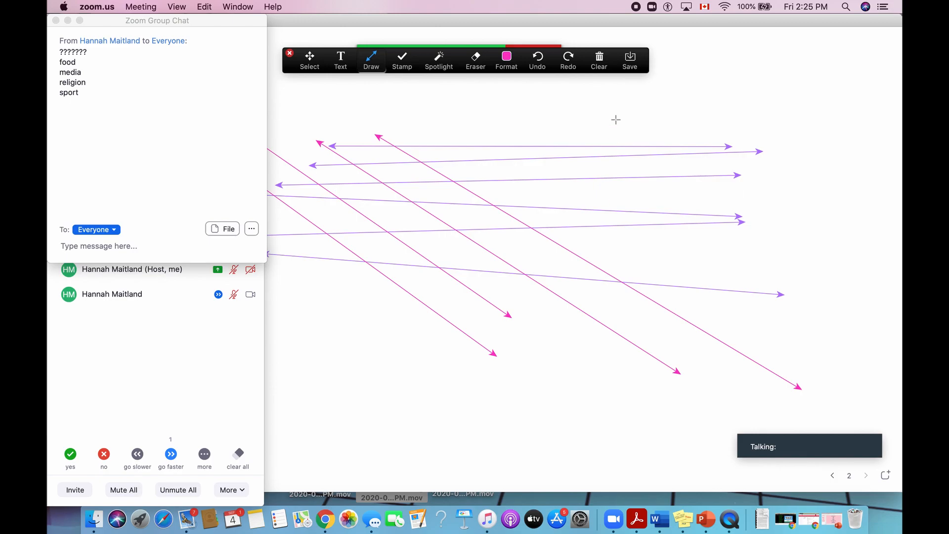
left_click(413, 20)
mouse_move(413, 20)
left_mouse_down()
mouse_move(543, 21)
mouse_move(584, 98)
mouse_move(560, 87)
left_mouse_up()
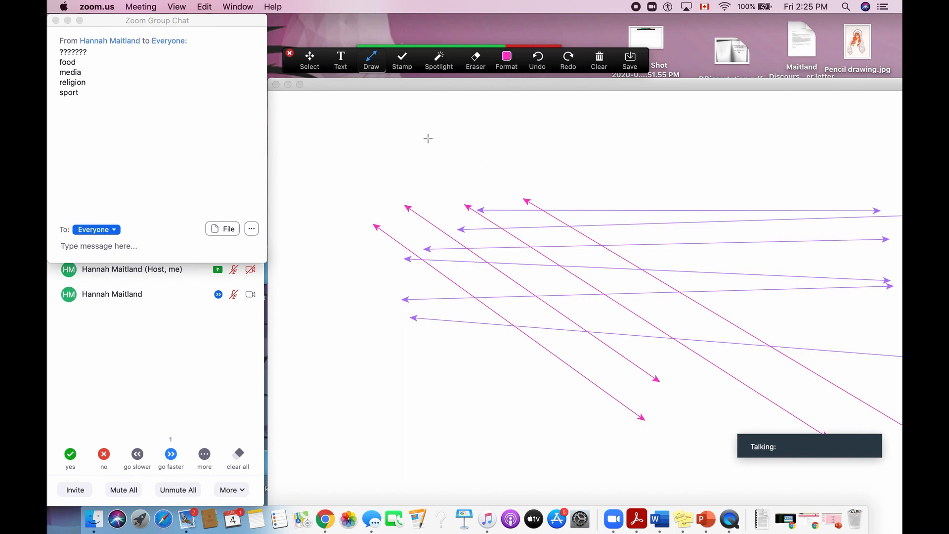
left_click_drag(415, 90, 379, 49)
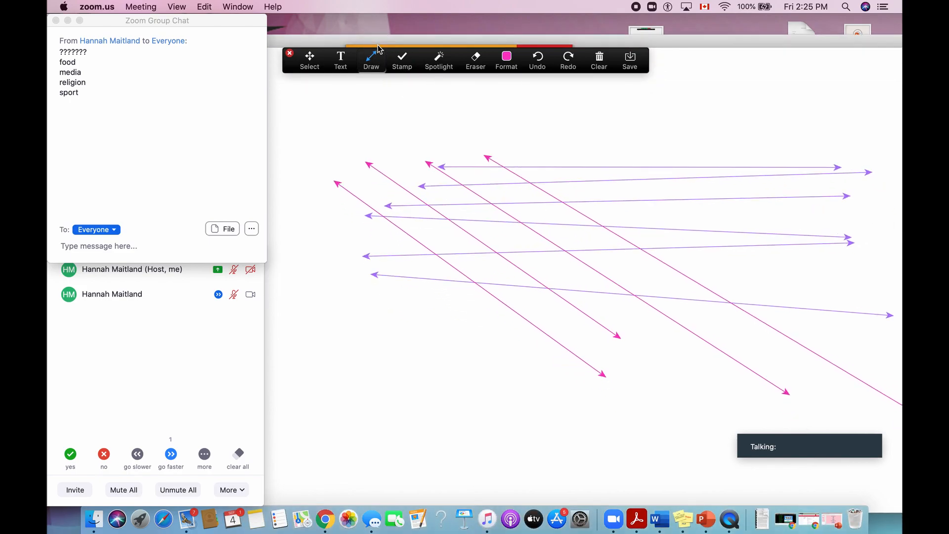
Stamp five hearts in a row on the empty area below the arrows.
left_click(402, 61)
left_click(403, 115)
left_click(517, 438)
left_click(530, 439)
left_click(542, 439)
left_click(555, 439)
left_click(577, 440)
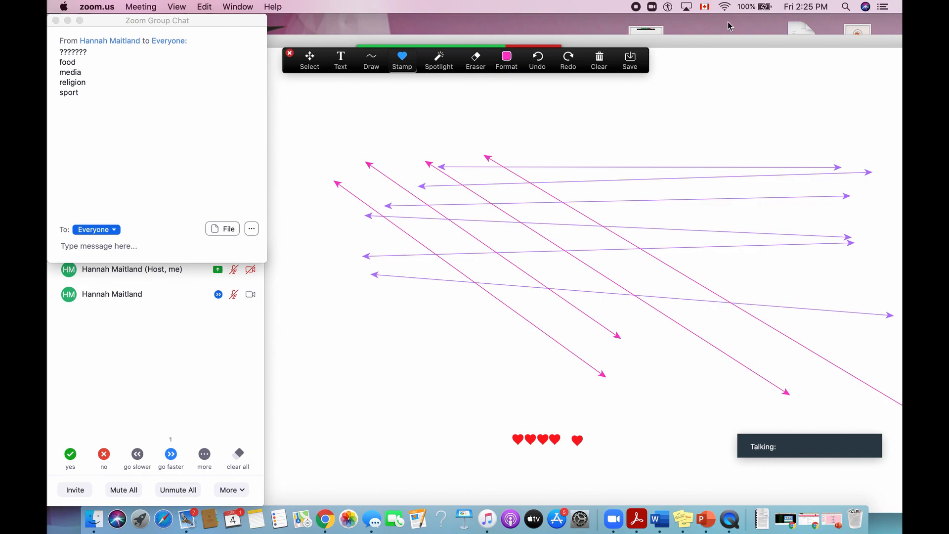
Close the group chat and participants windows and move the whiteboard window back to the centre, directly below the menu bar.
left_click_drag(702, 39, 774, 183)
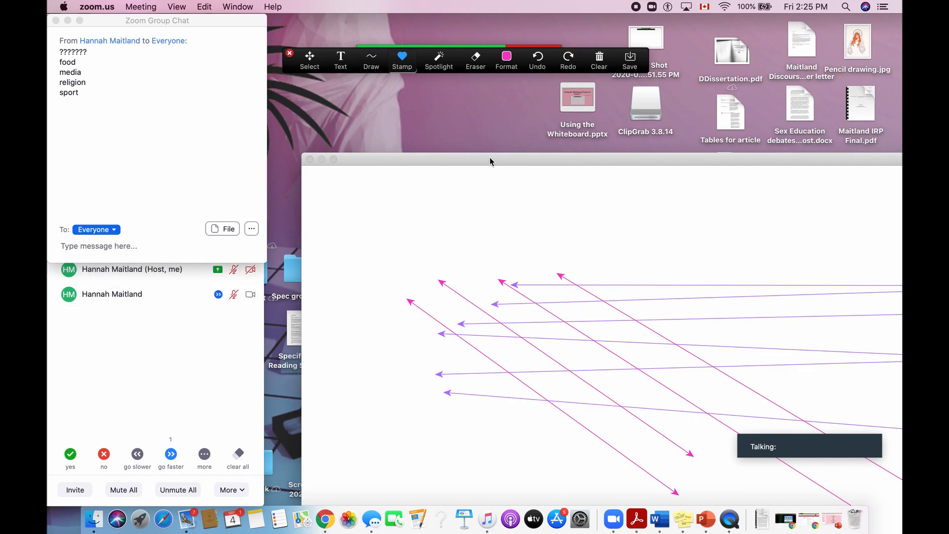
left_click_drag(512, 158, 332, 15)
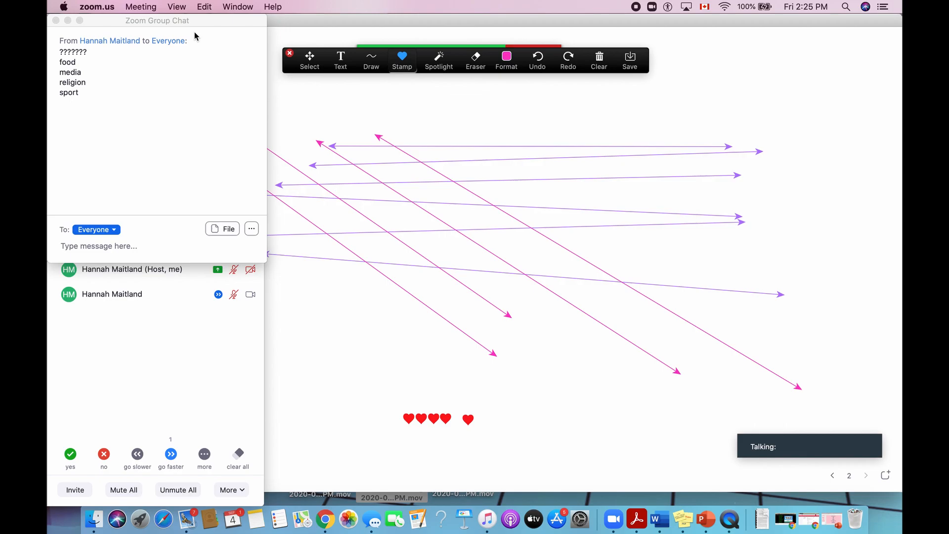
left_click(56, 20)
left_click(53, 250)
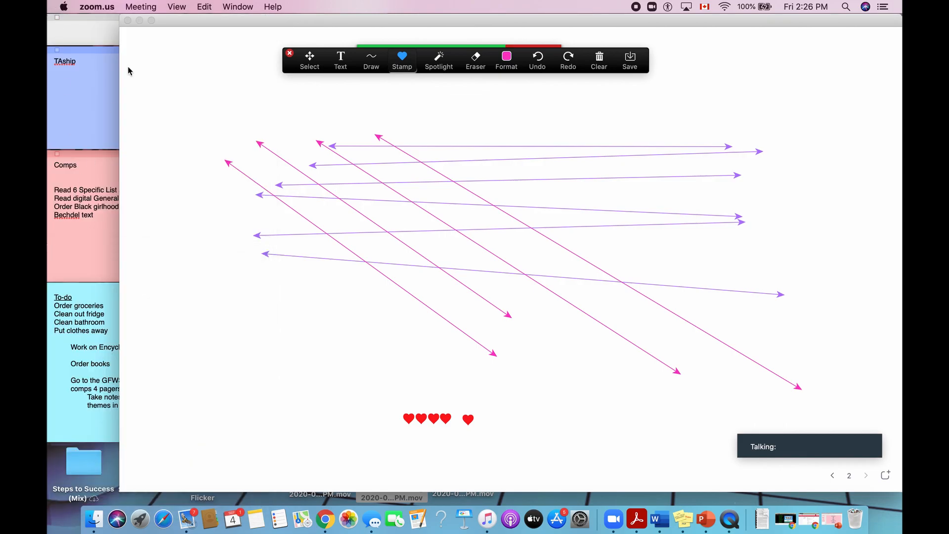
left_click_drag(188, 15, 135, 16)
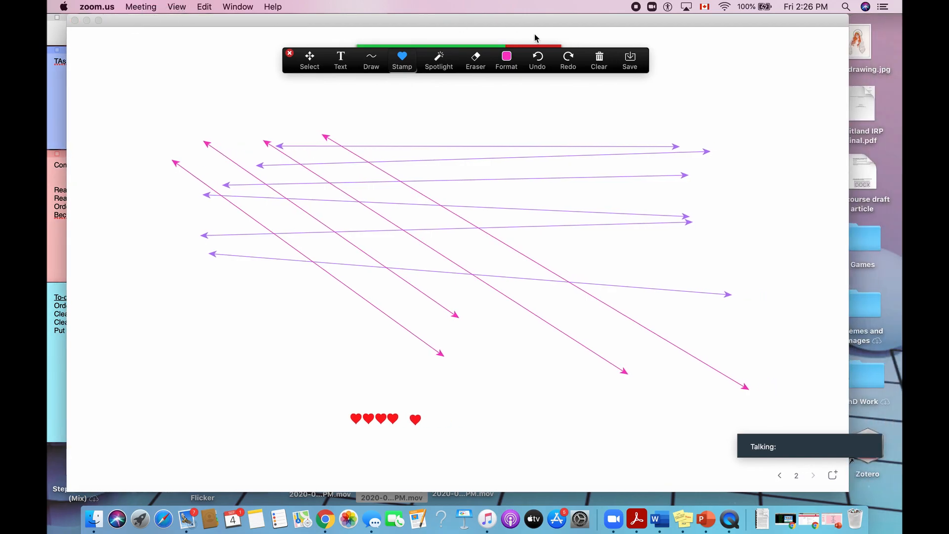
Move the annotation toolbar clear of the sharing controls, stop sharing the whiteboard, and end the meeting.
left_click_drag(582, 79, 582, 128)
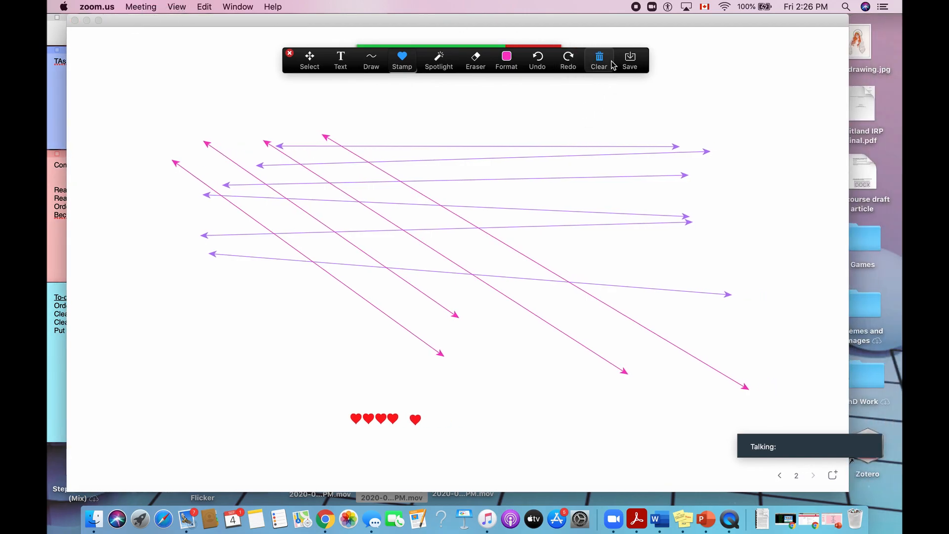
mouse_move(615, 51)
left_mouse_down()
mouse_move(613, 43)
mouse_move(607, 79)
left_mouse_up()
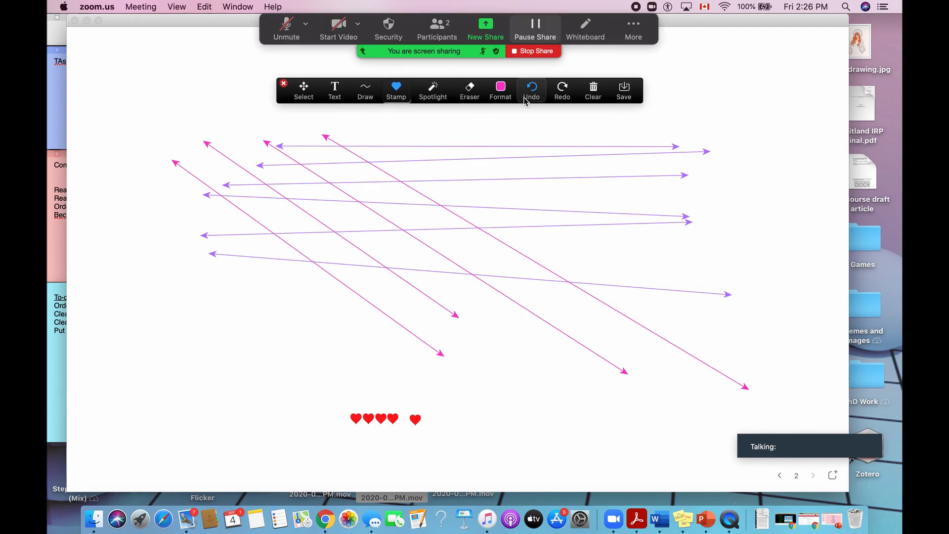
left_click(534, 52)
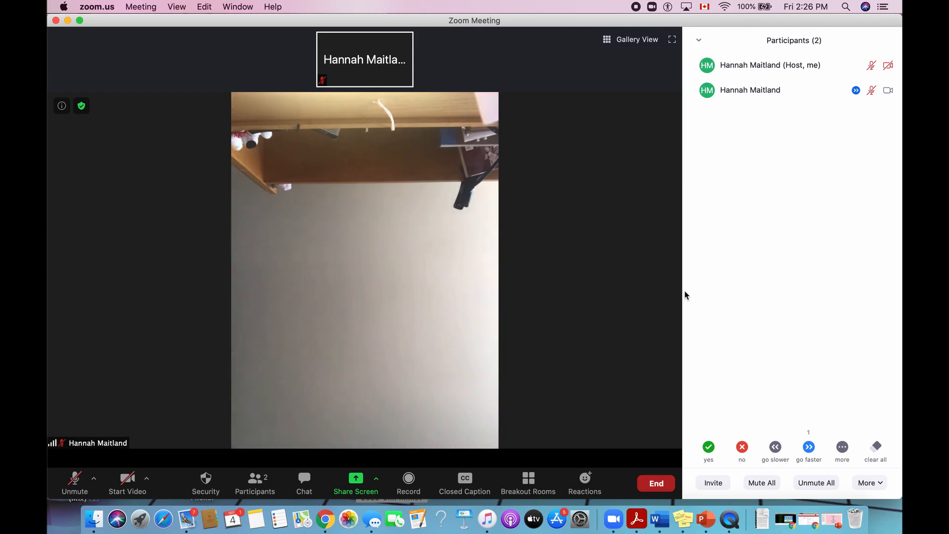
left_click(652, 487)
left_click(636, 424)
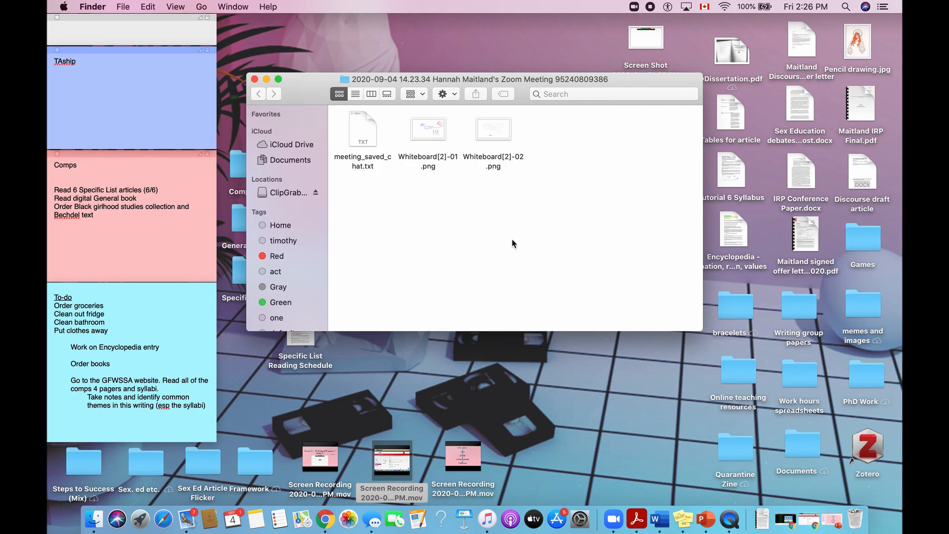
In Finder, open the saved whiteboard image Whiteboard[2]-01.png to examine it in Preview, and close it again.
left_click(423, 132)
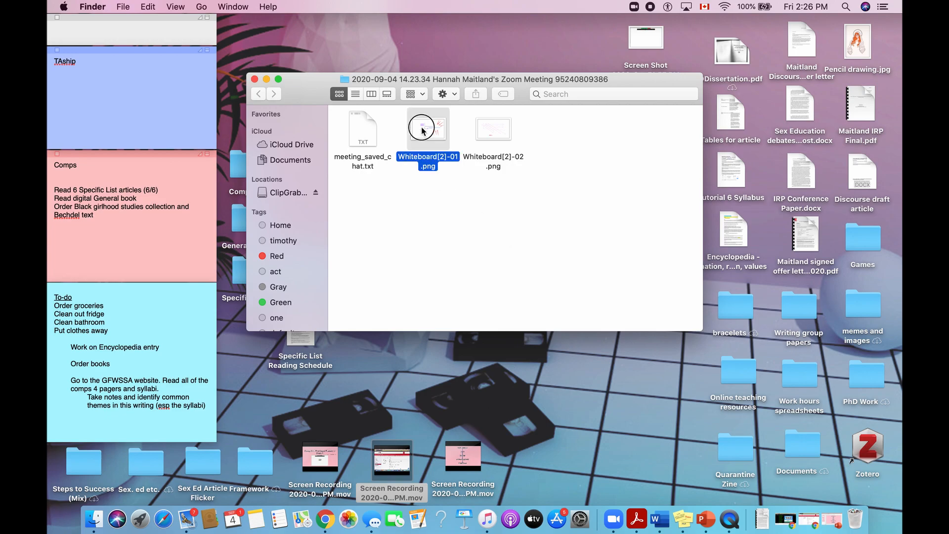
double_click(423, 131)
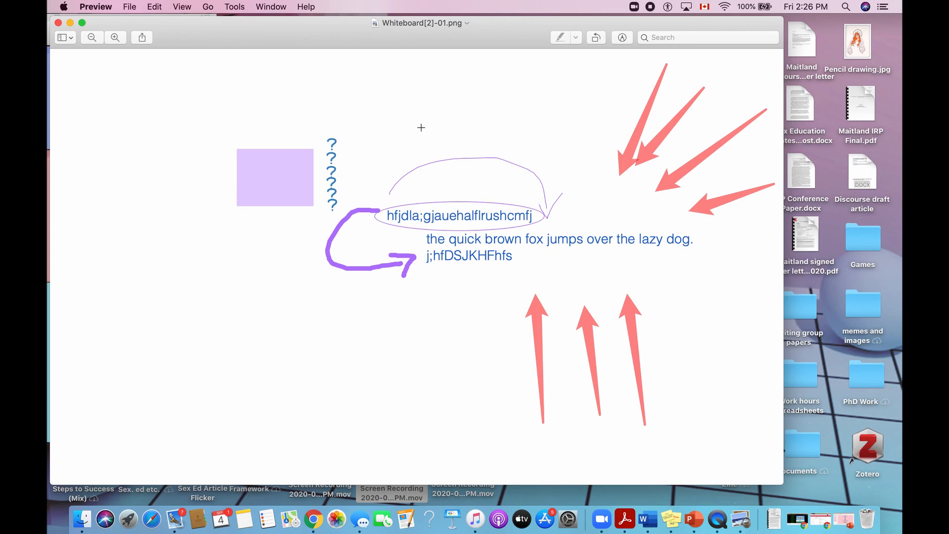
left_click(58, 22)
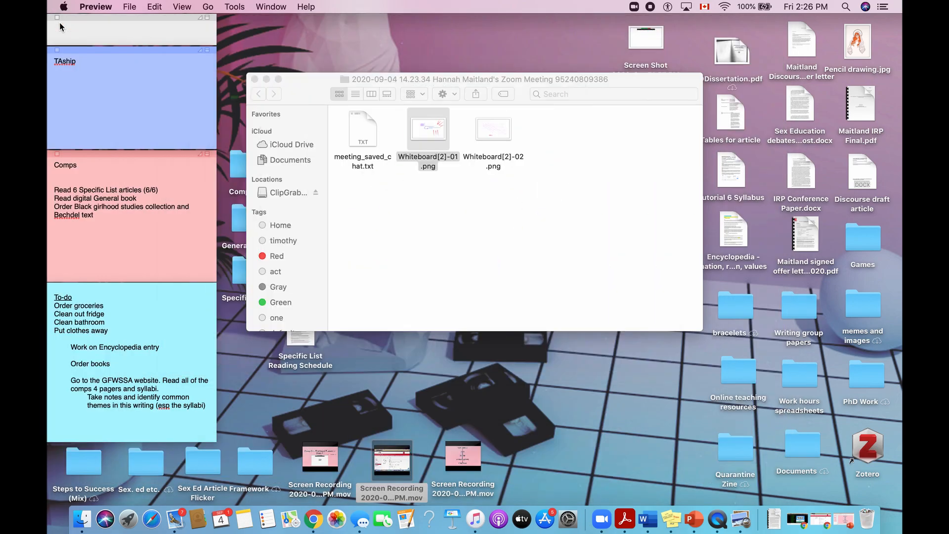
left_click(409, 247)
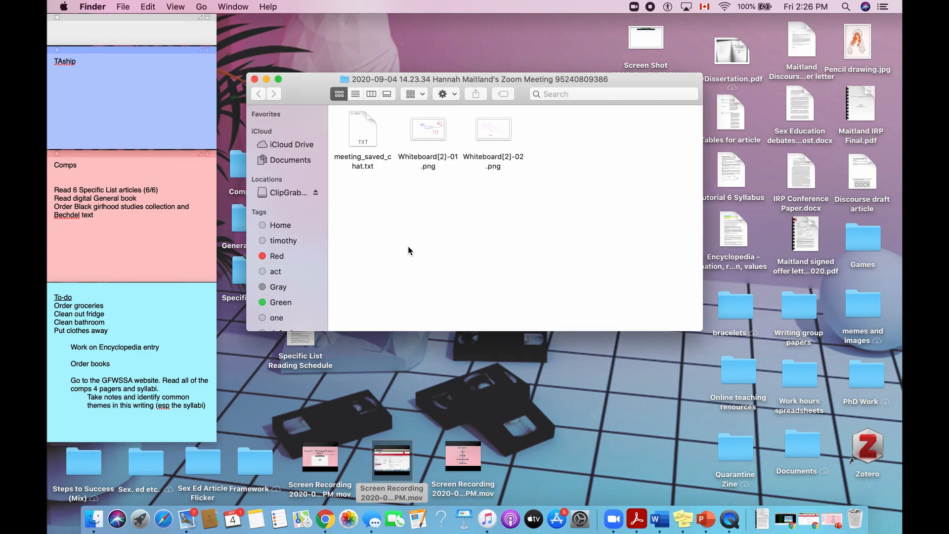